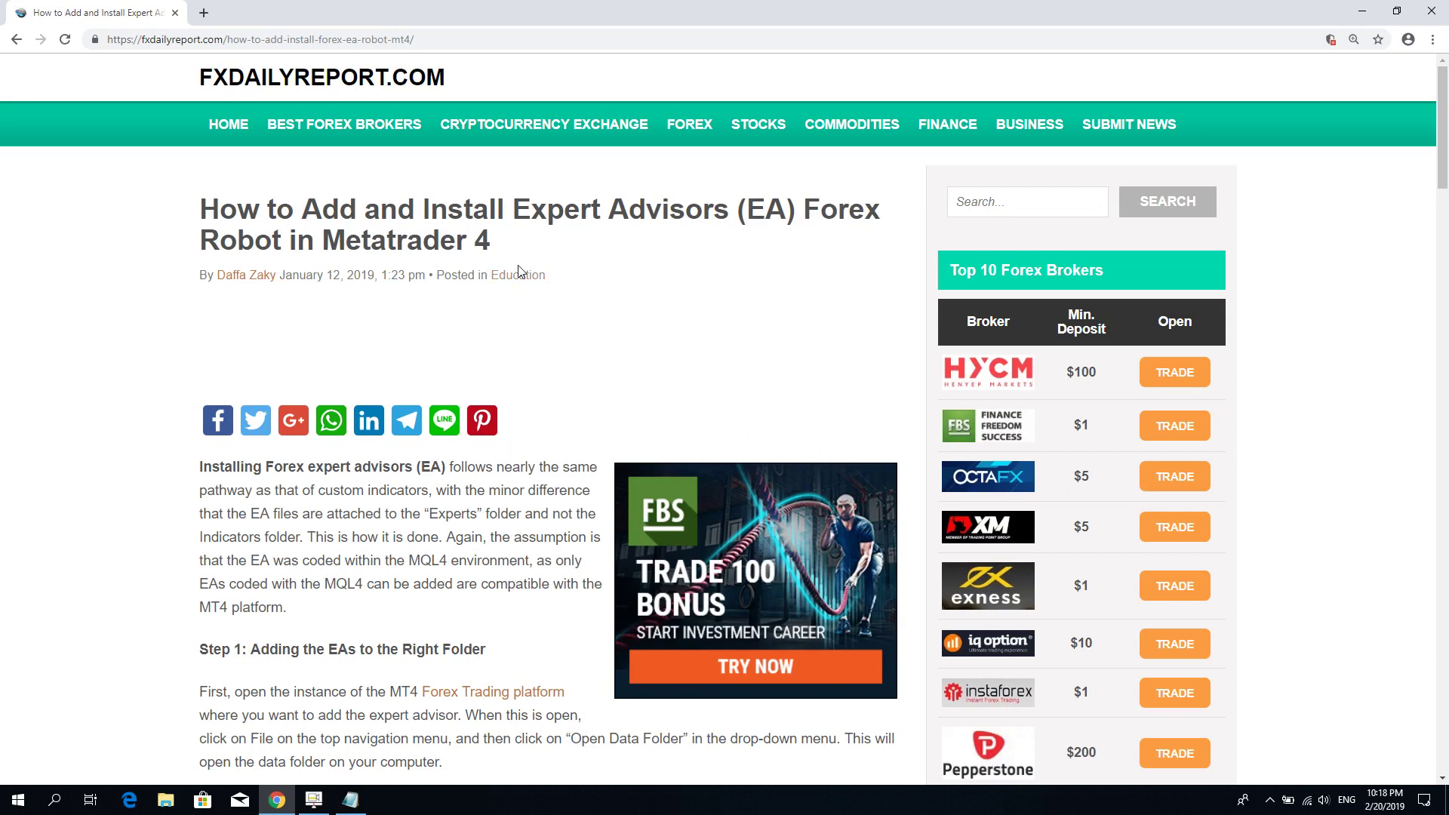
# - Read the FX Daily Report guide on installing Expert Advisors, scrolling through its Step 1 and Step 2
pyautogui.tripleClick(528, 202)
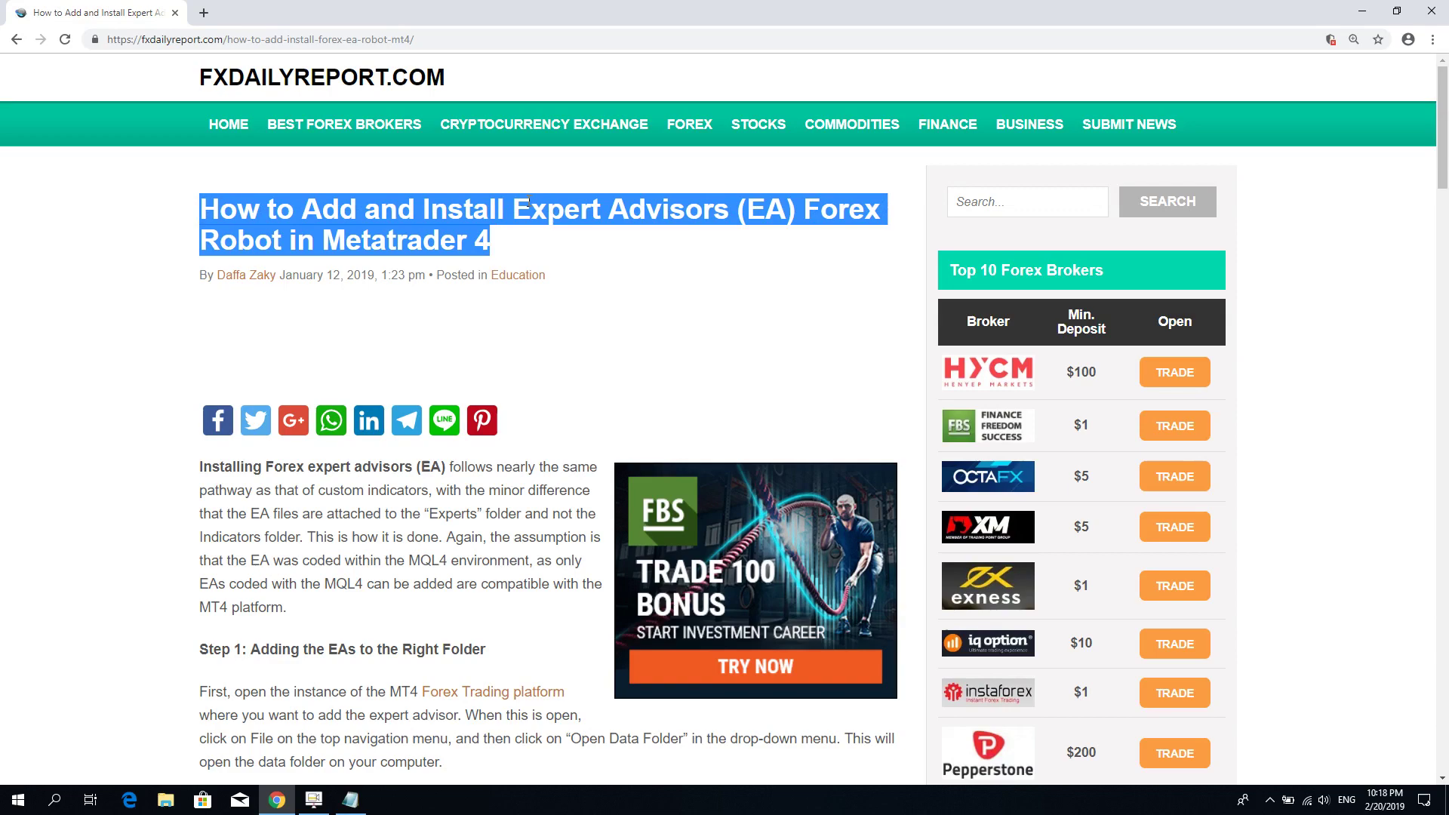
pyautogui.click(469, 555)
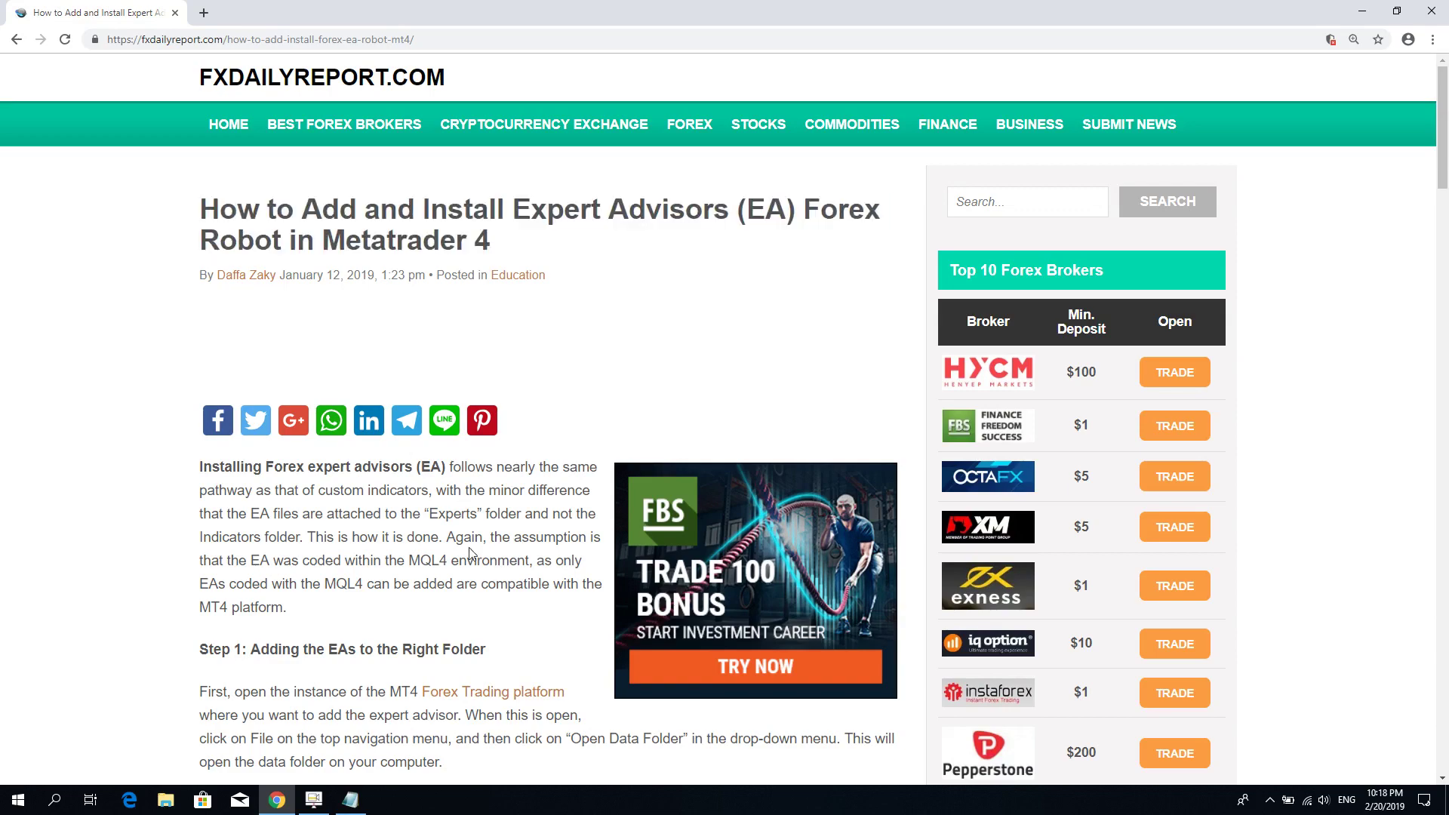
pyautogui.scroll(-17, 470, 555)
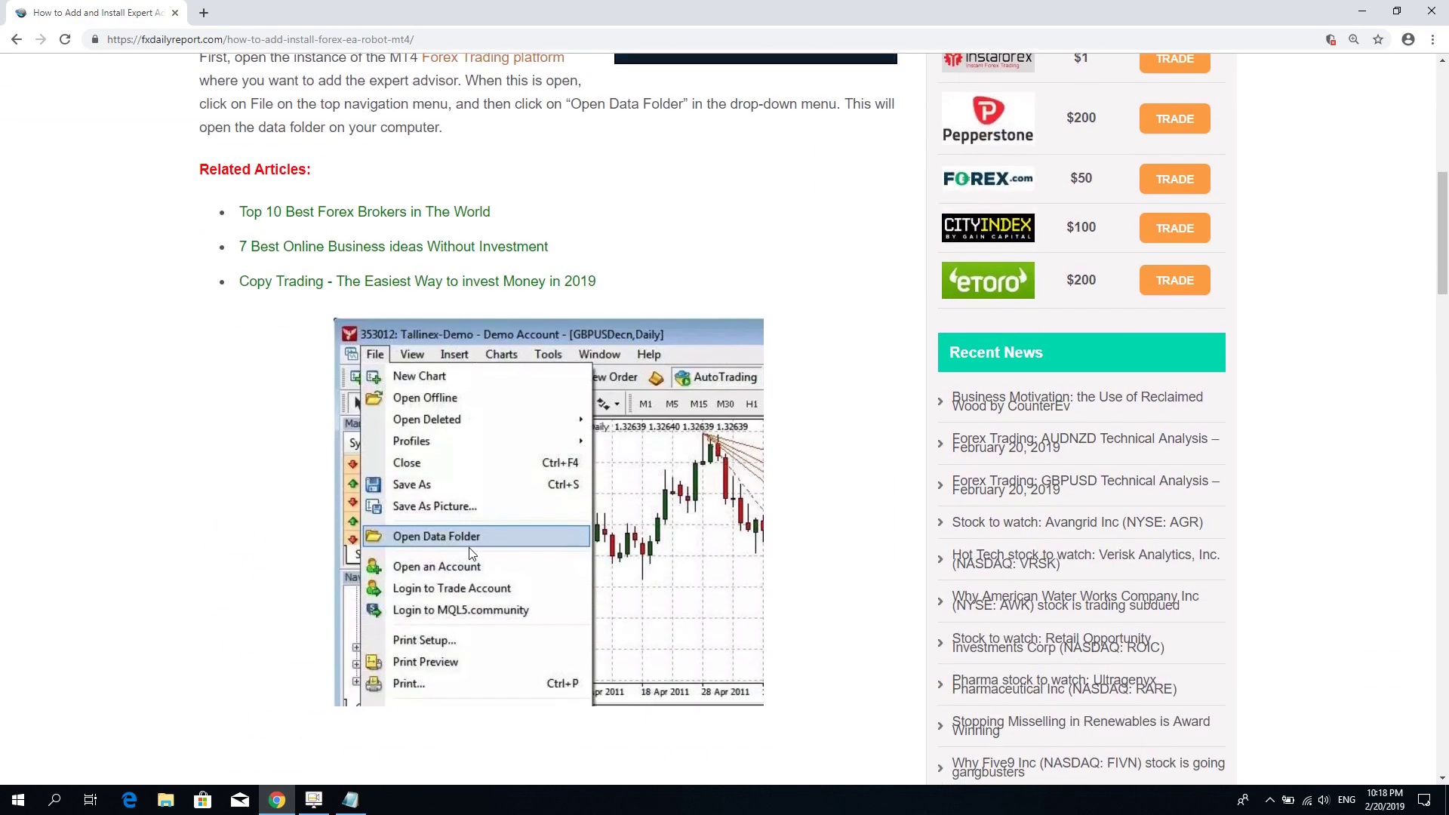
pyautogui.scroll(-8, 470, 555)
pyautogui.scroll(15, 470, 555)
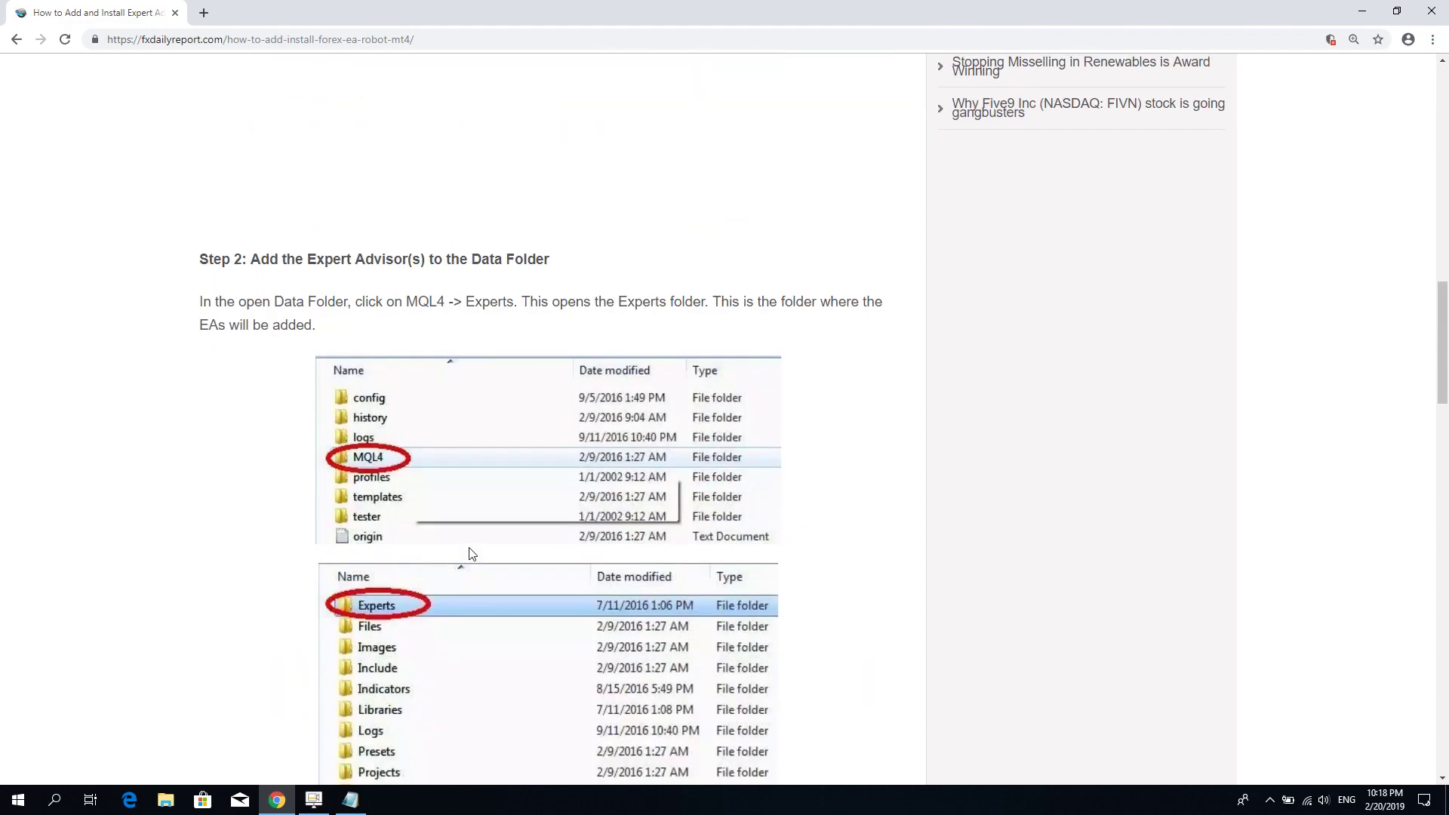
pyautogui.scroll(7, 469, 555)
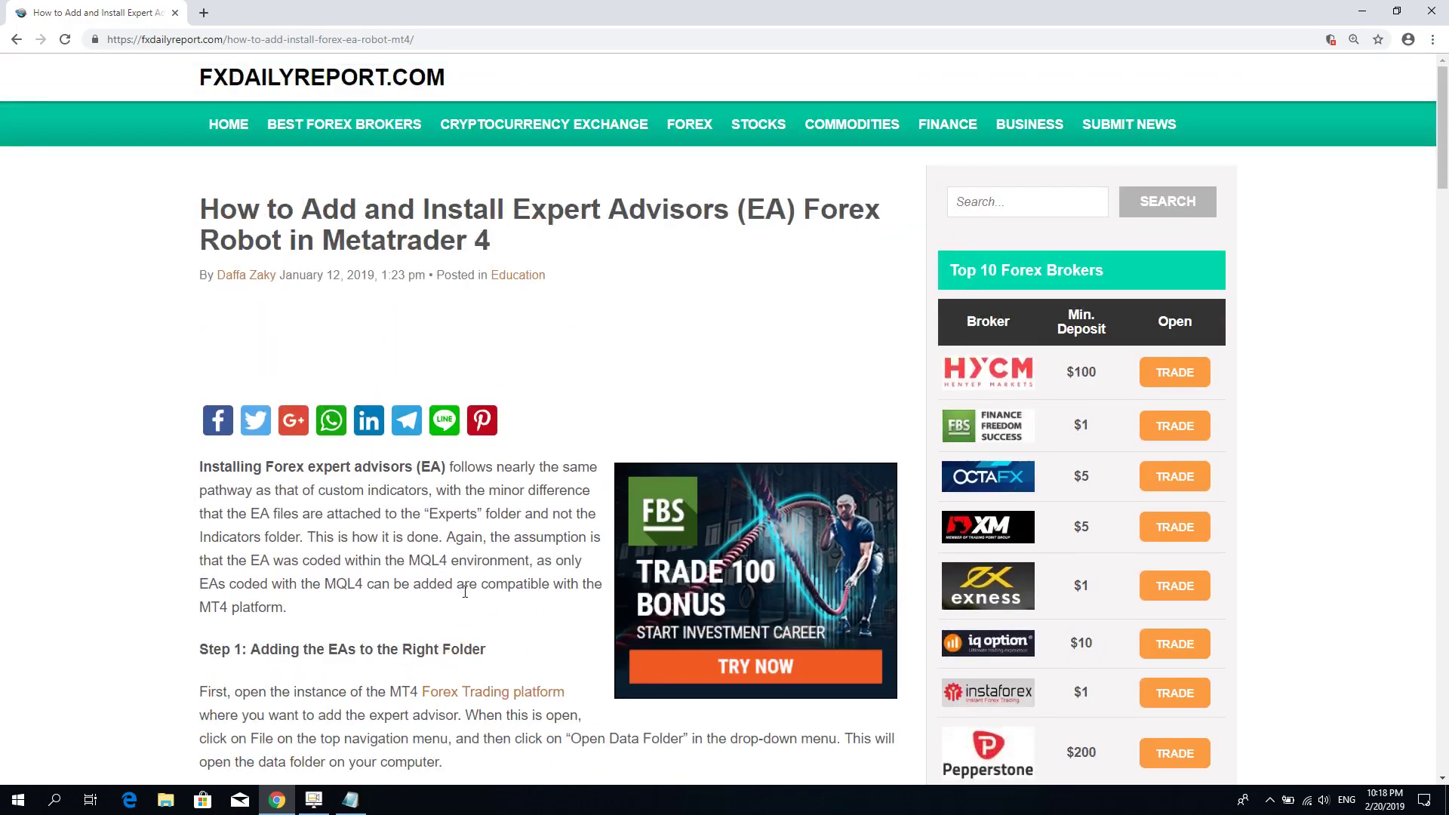
pyautogui.scroll(-4, 518, 612)
pyautogui.scroll(3, 517, 612)
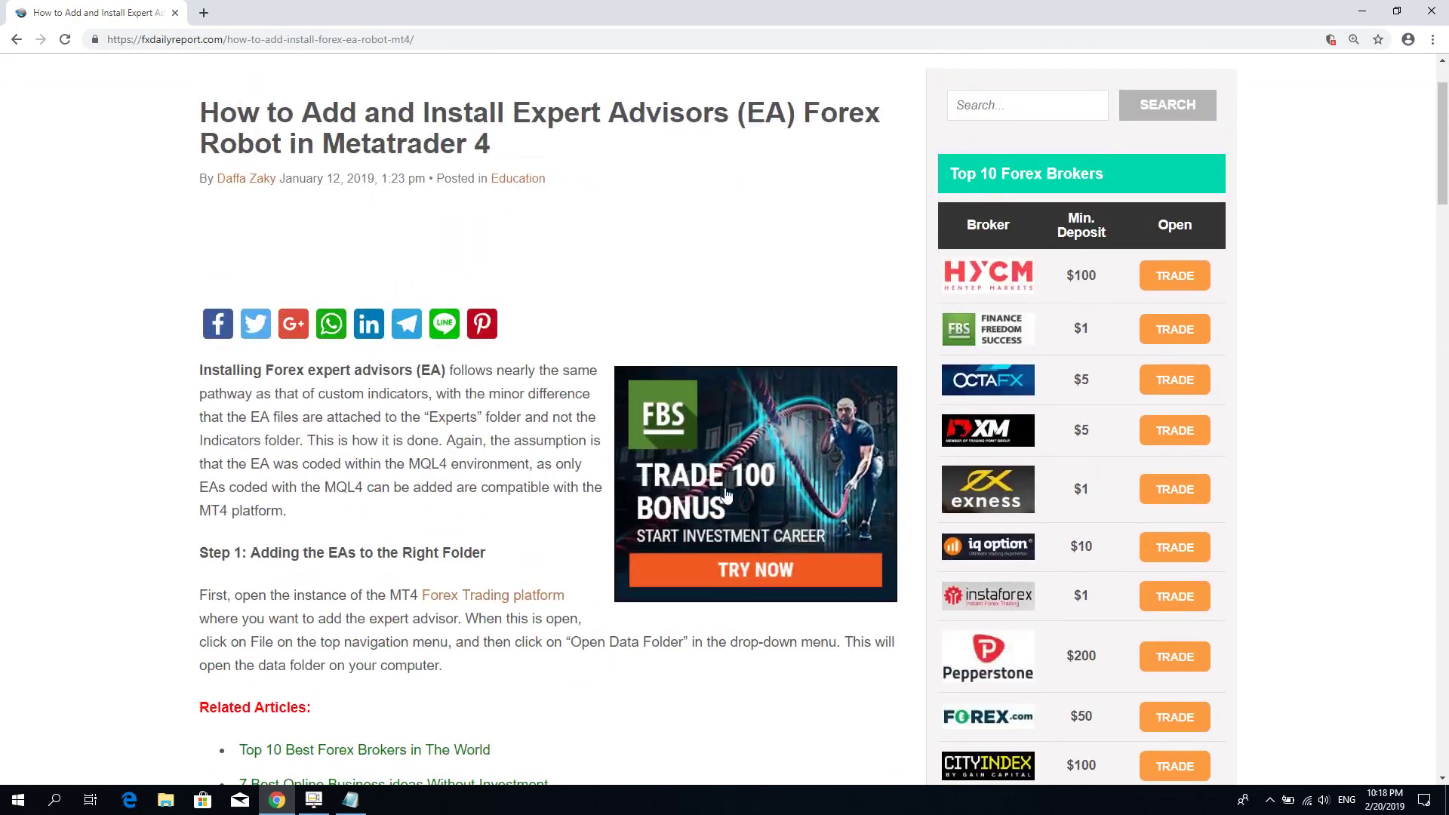
# - Minimize Chrome, then launch Remote Desktop Connection and connect to the saved VPS, accepting the certificate
pyautogui.click(1362, 15)
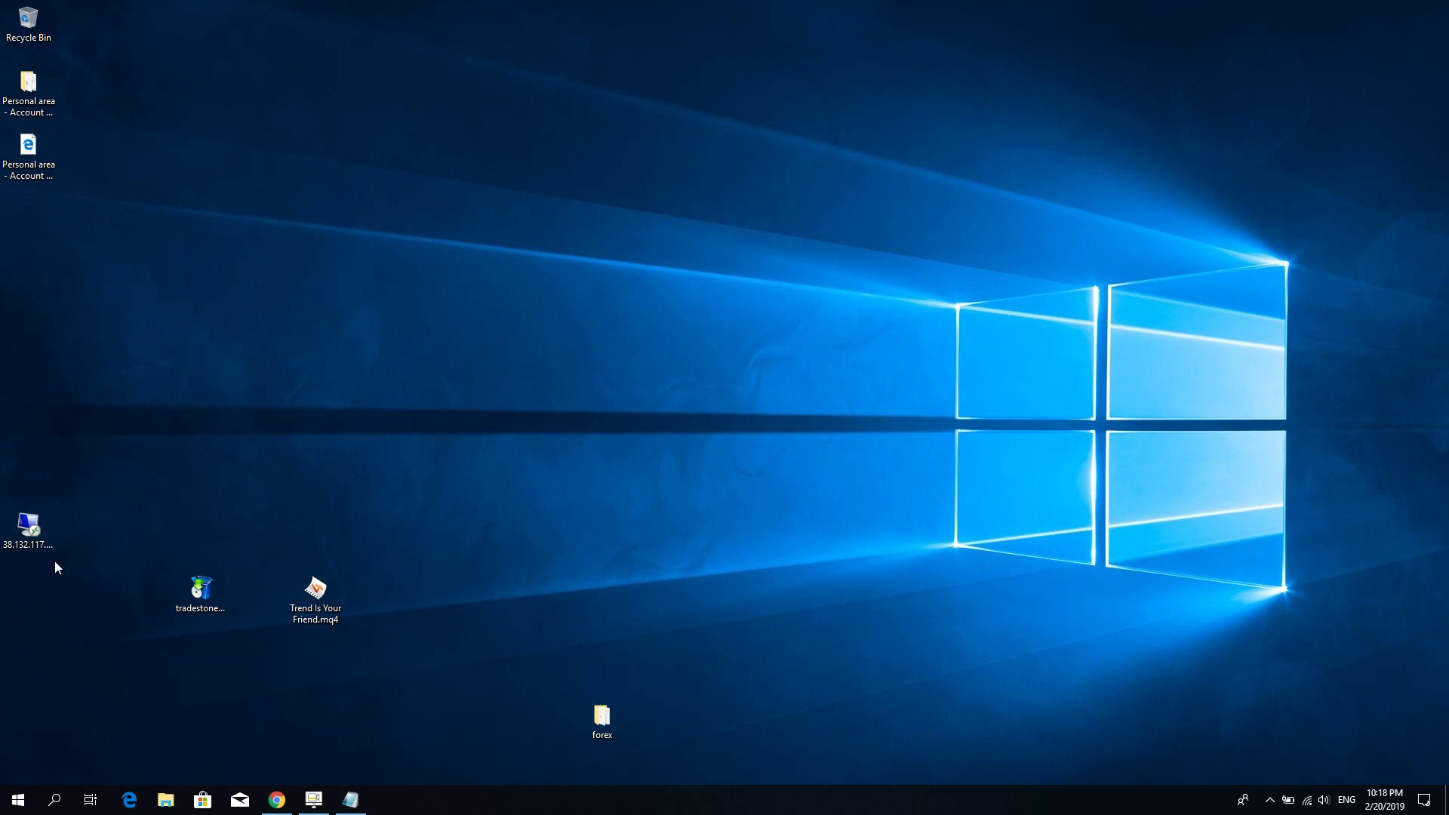
pyautogui.click(63, 801)
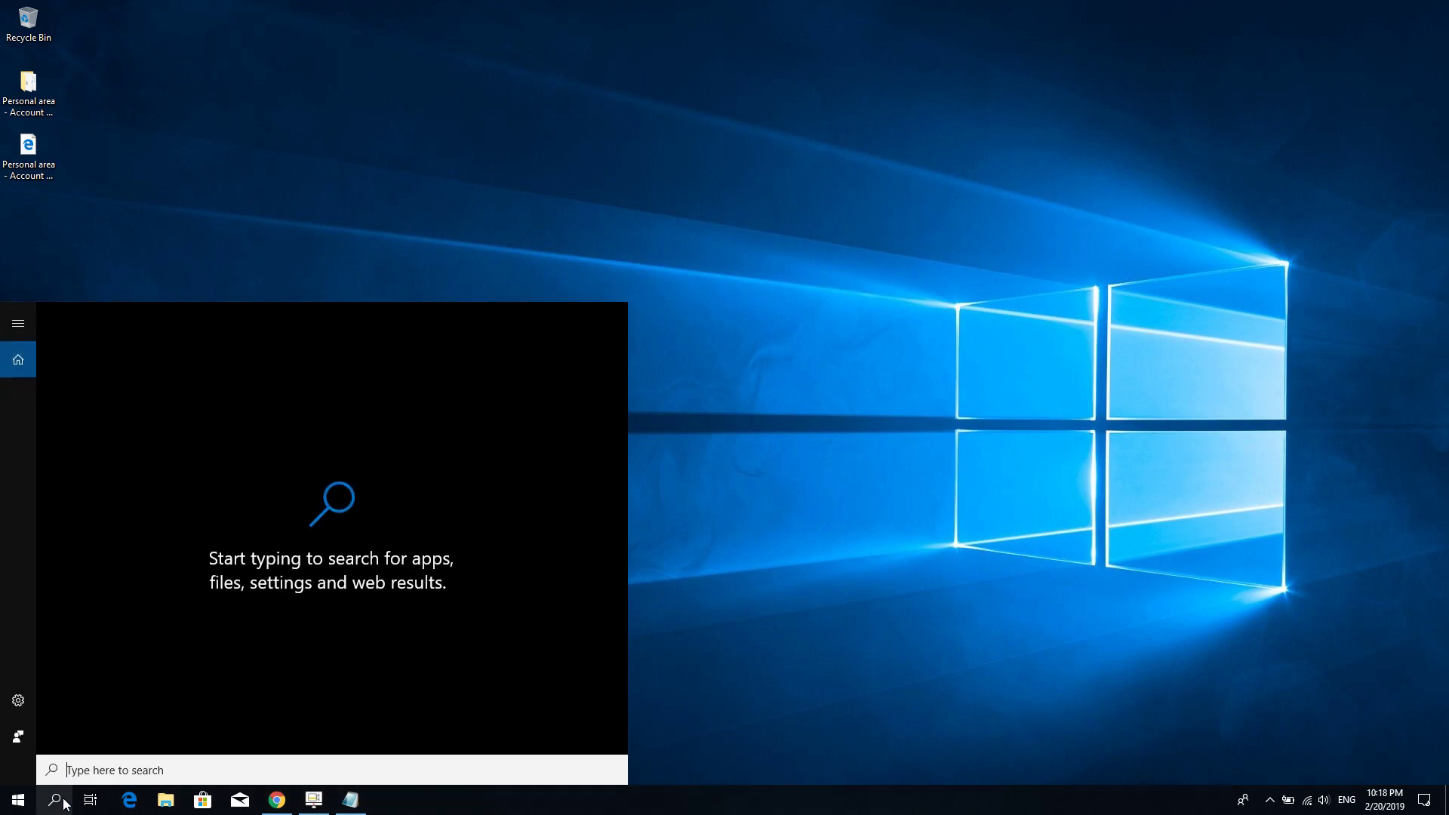
pyautogui.write('remote')
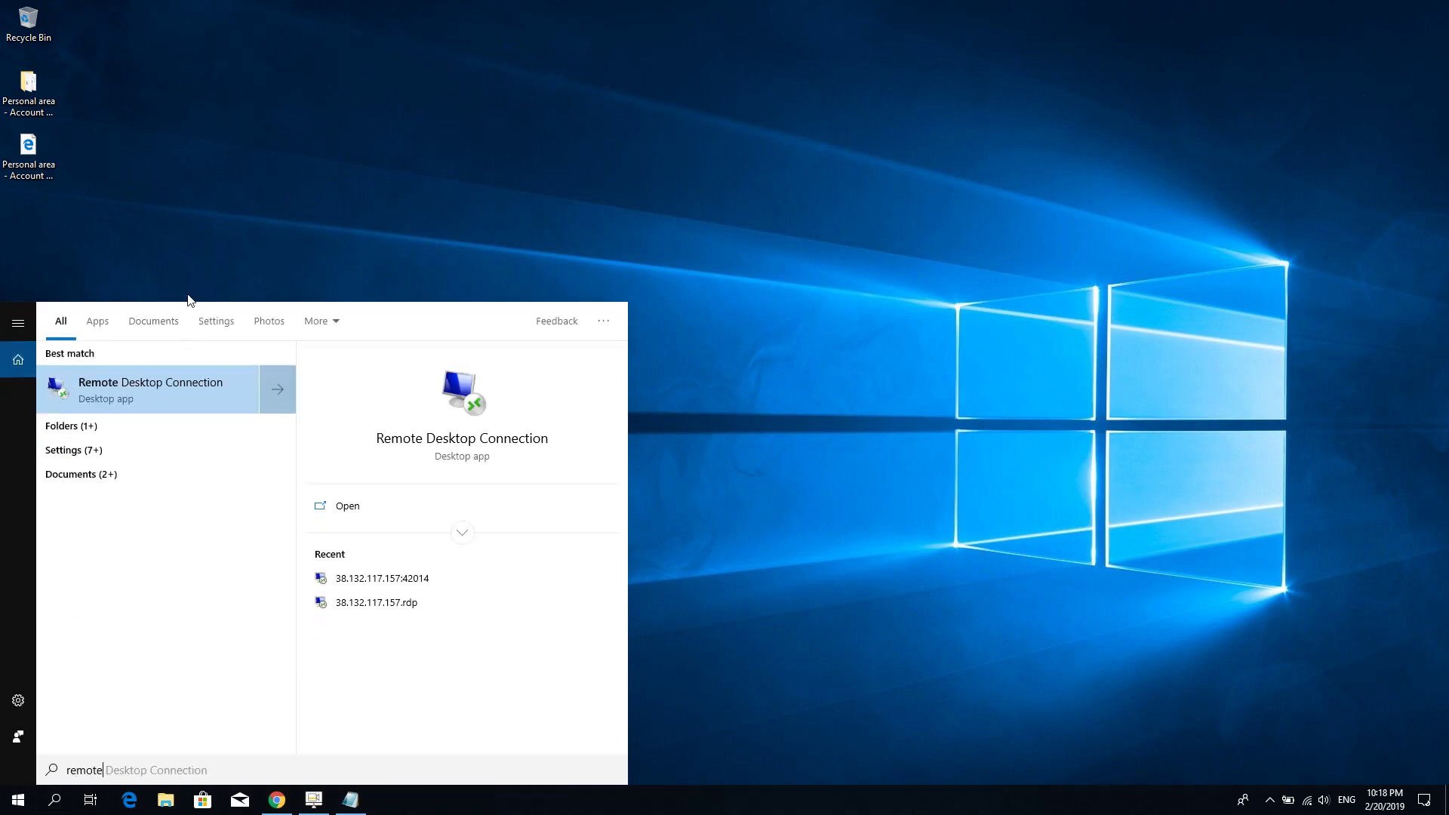
pyautogui.click(188, 383)
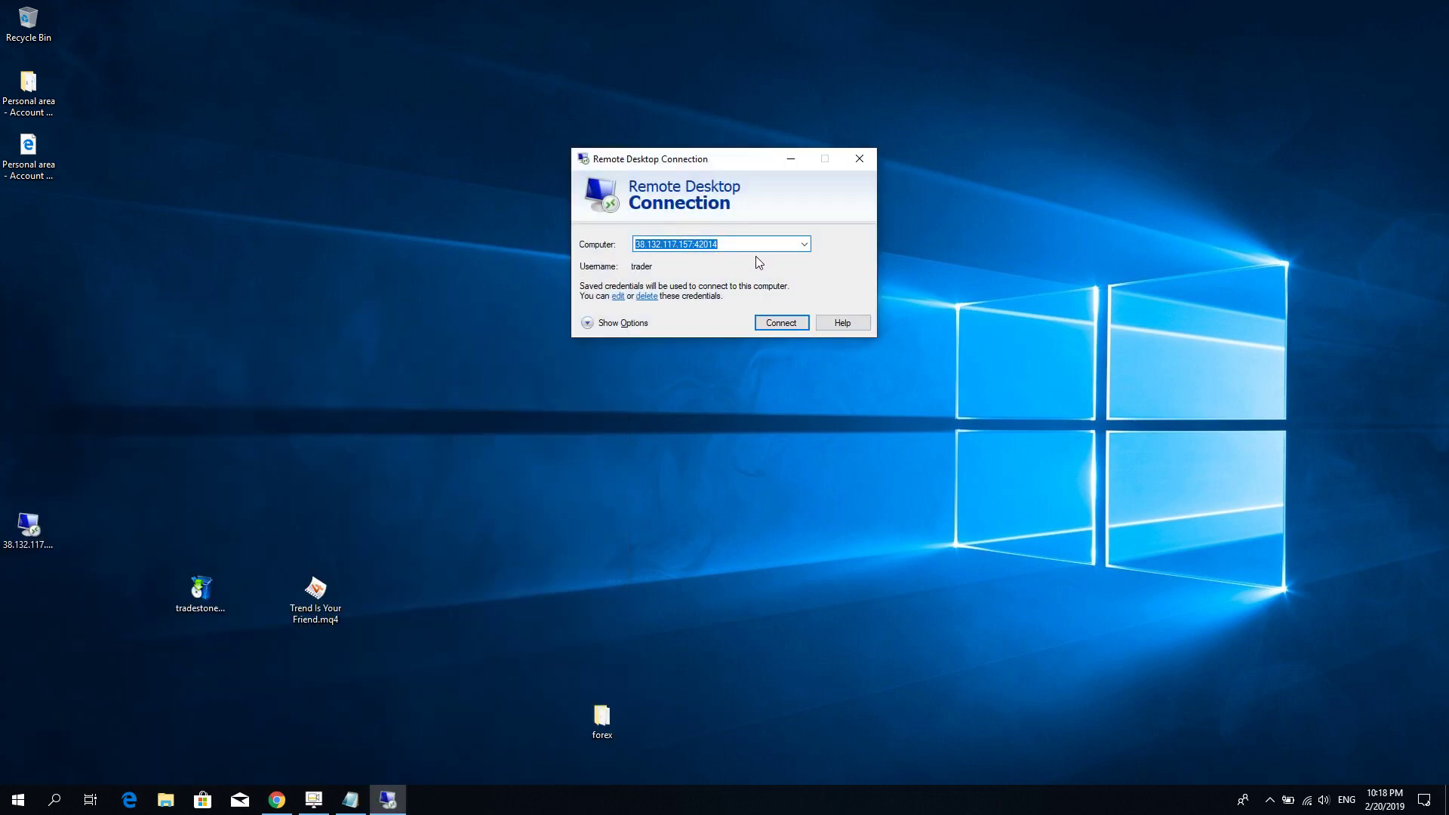
pyautogui.click(788, 320)
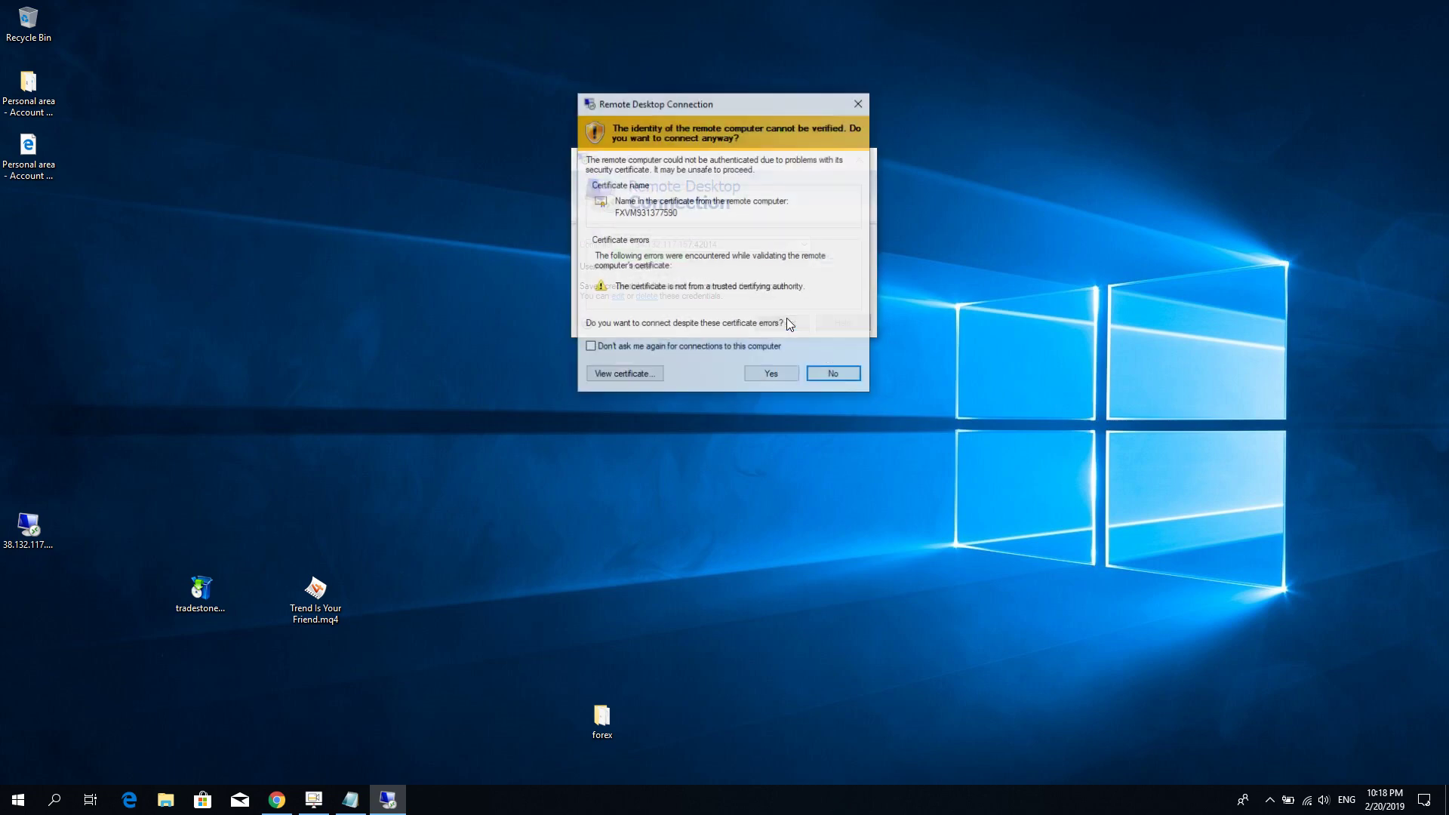
pyautogui.click(772, 375)
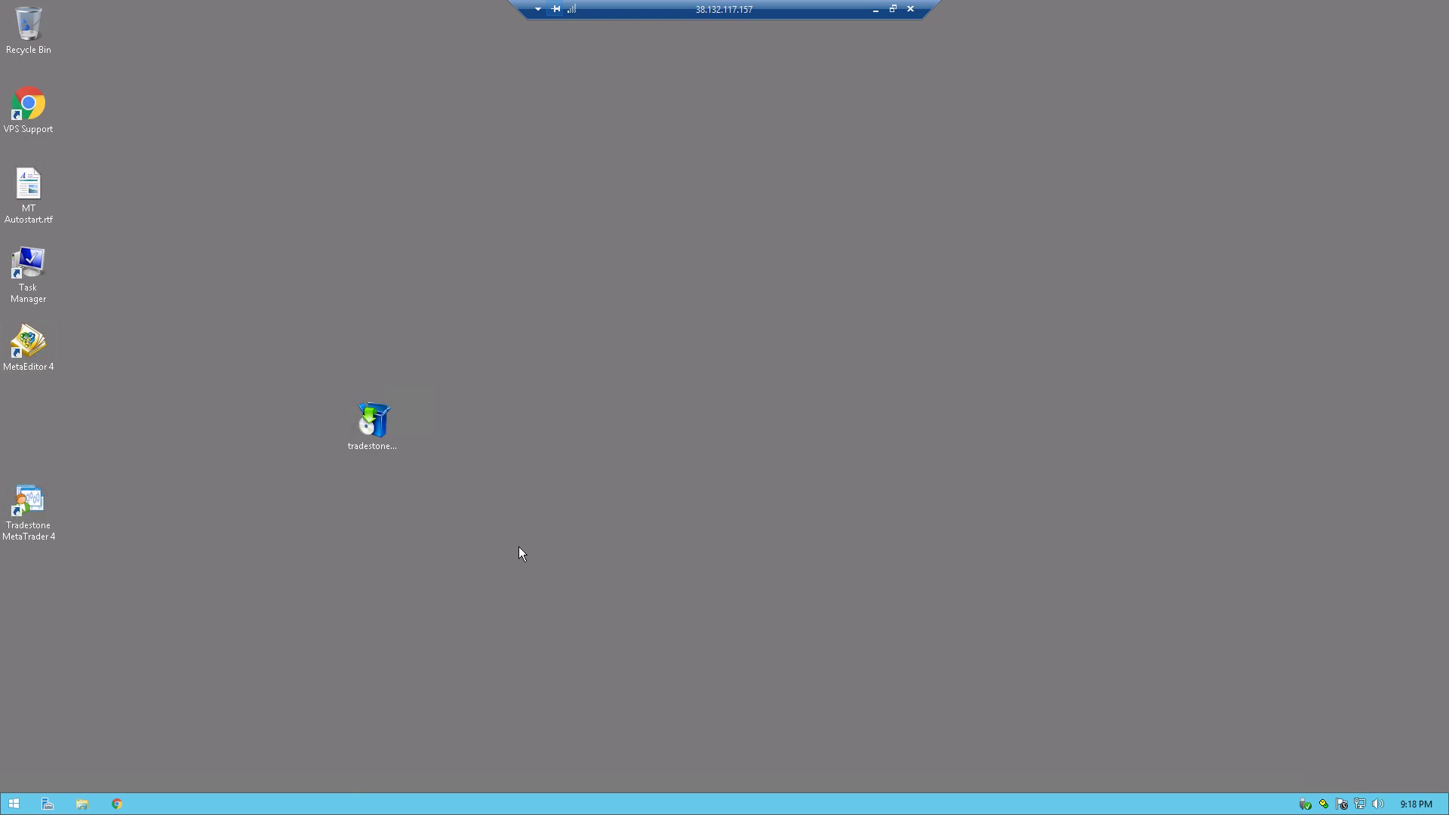
# - Select the Tradestone MetaTrader 4 shortcut and the local Trend Is Your Friend.mq4, then return to the full-screen VPS session
pyautogui.click(28, 505)
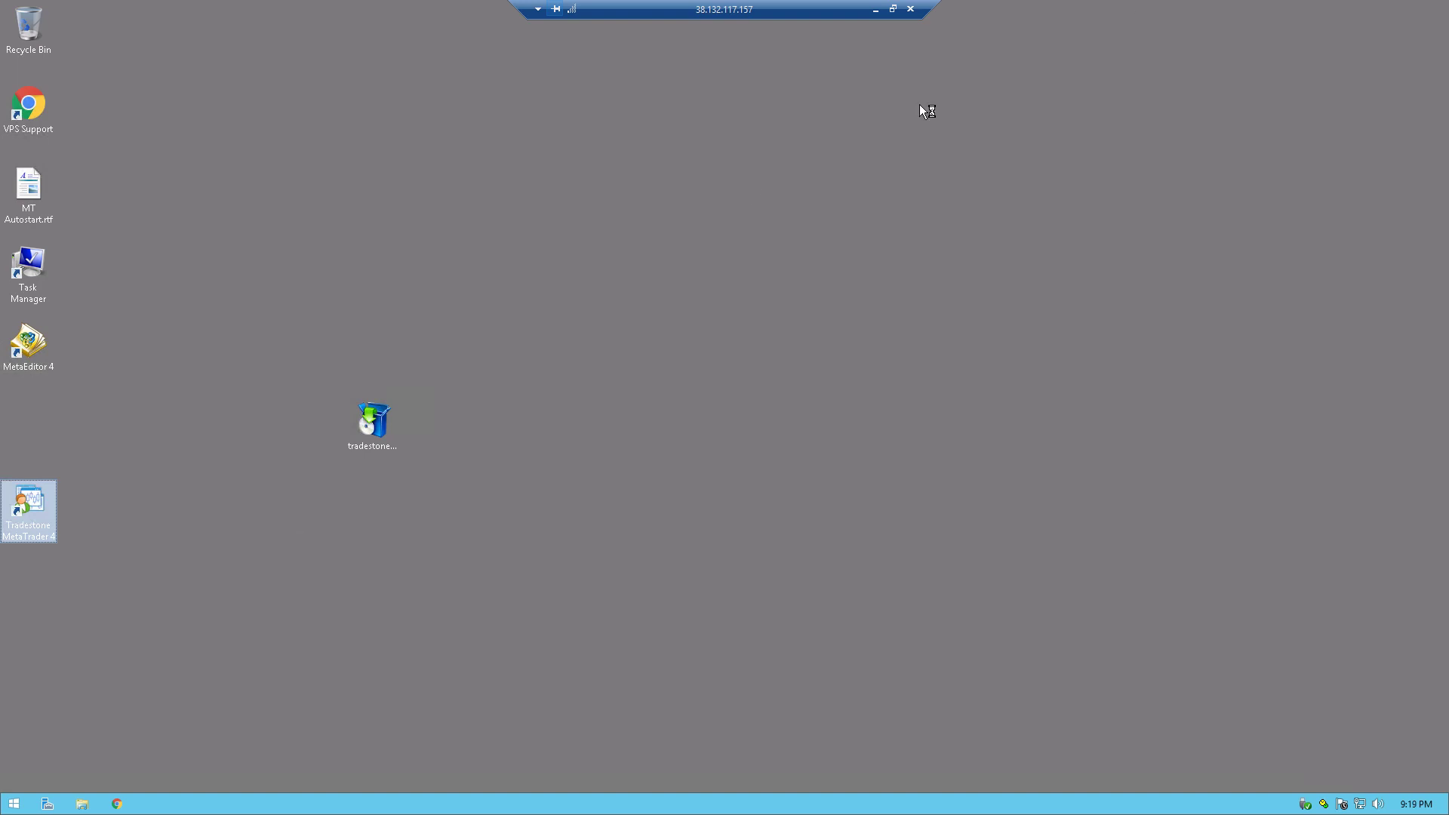
pyautogui.click(875, 9)
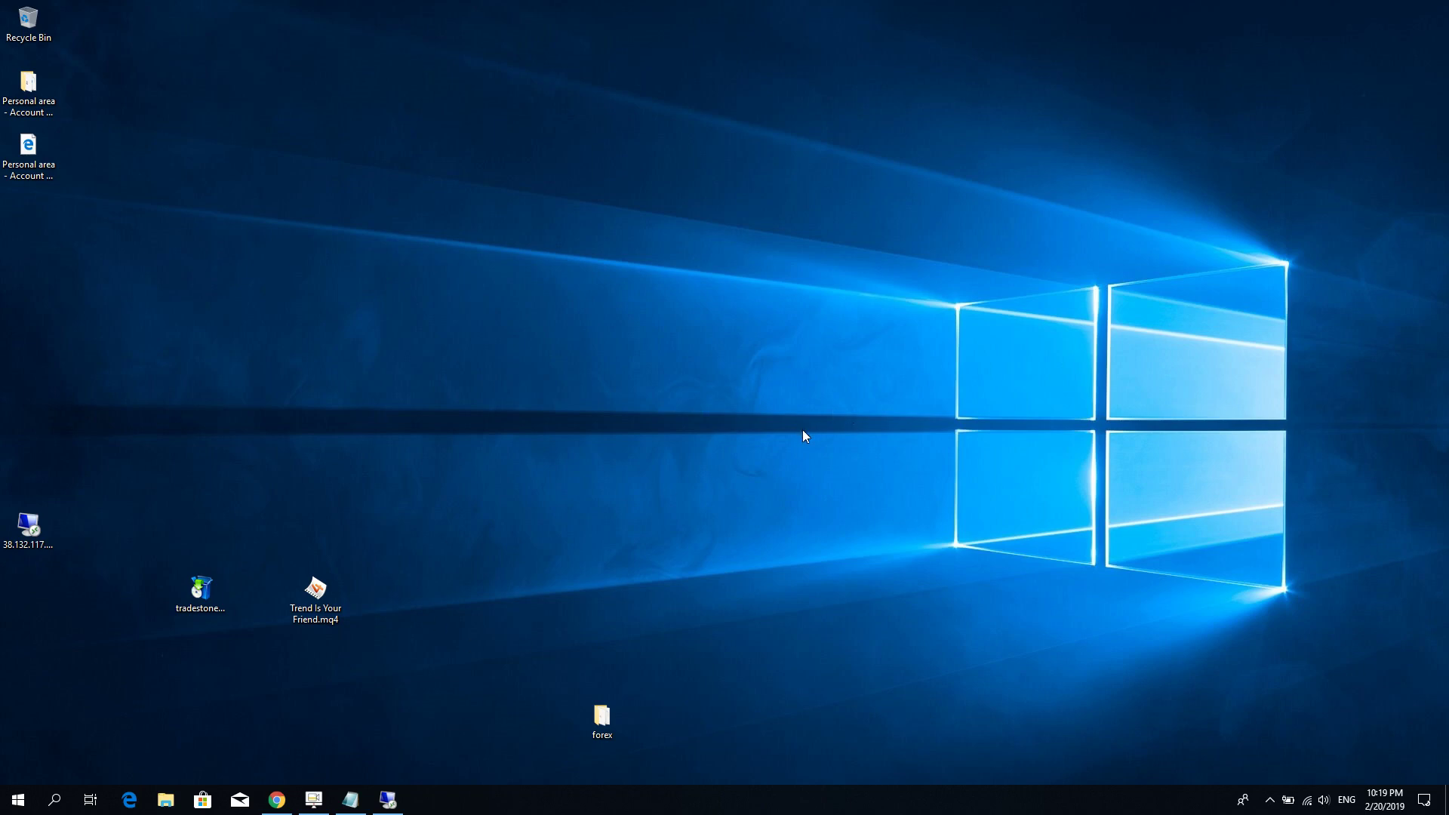
pyautogui.click(317, 600)
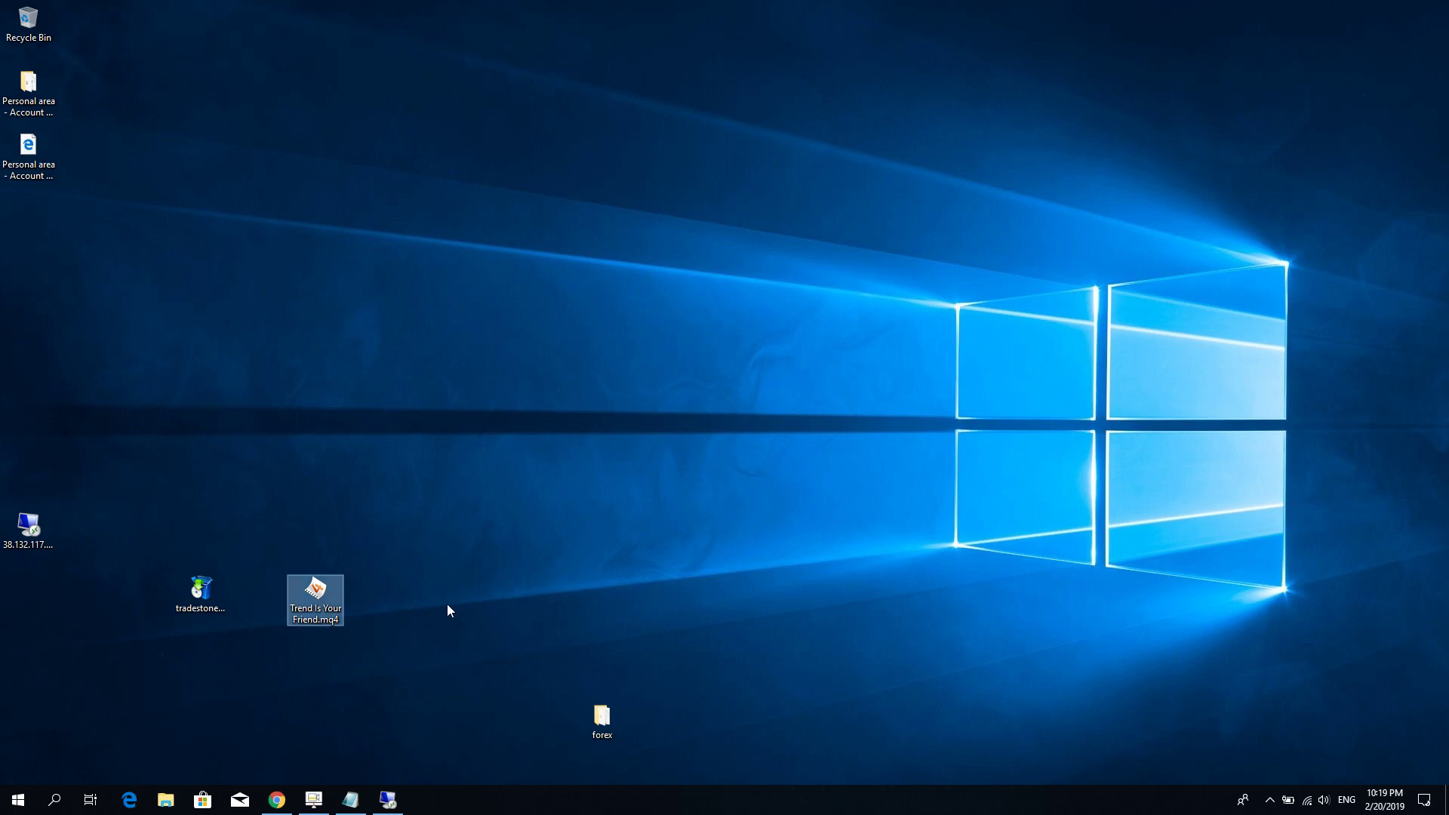
pyautogui.click(387, 800)
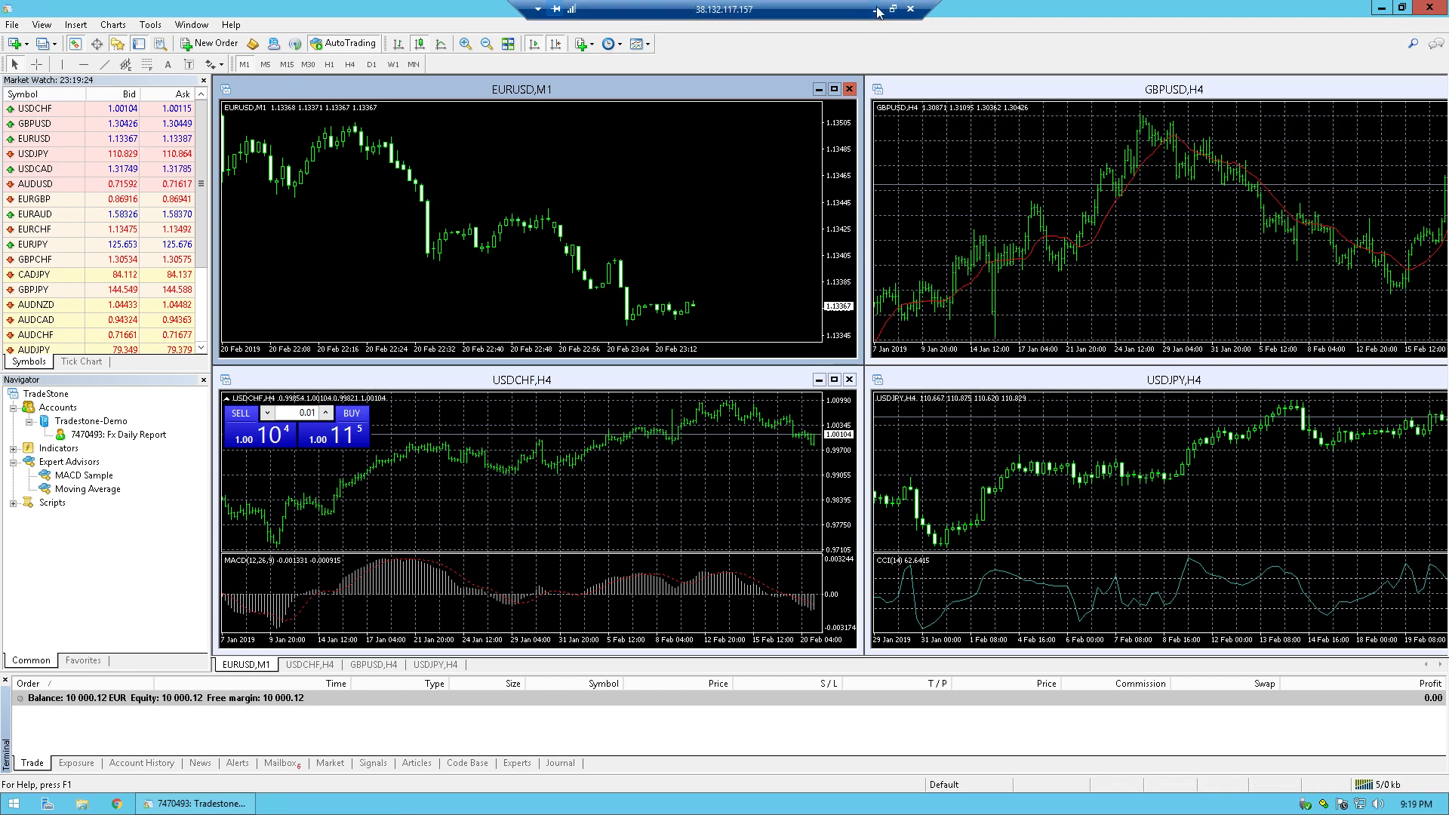
# - Open MetaTrader's data folder via File > Open Data Folder and navigate into MQL4\Experts
pyautogui.click(12, 24)
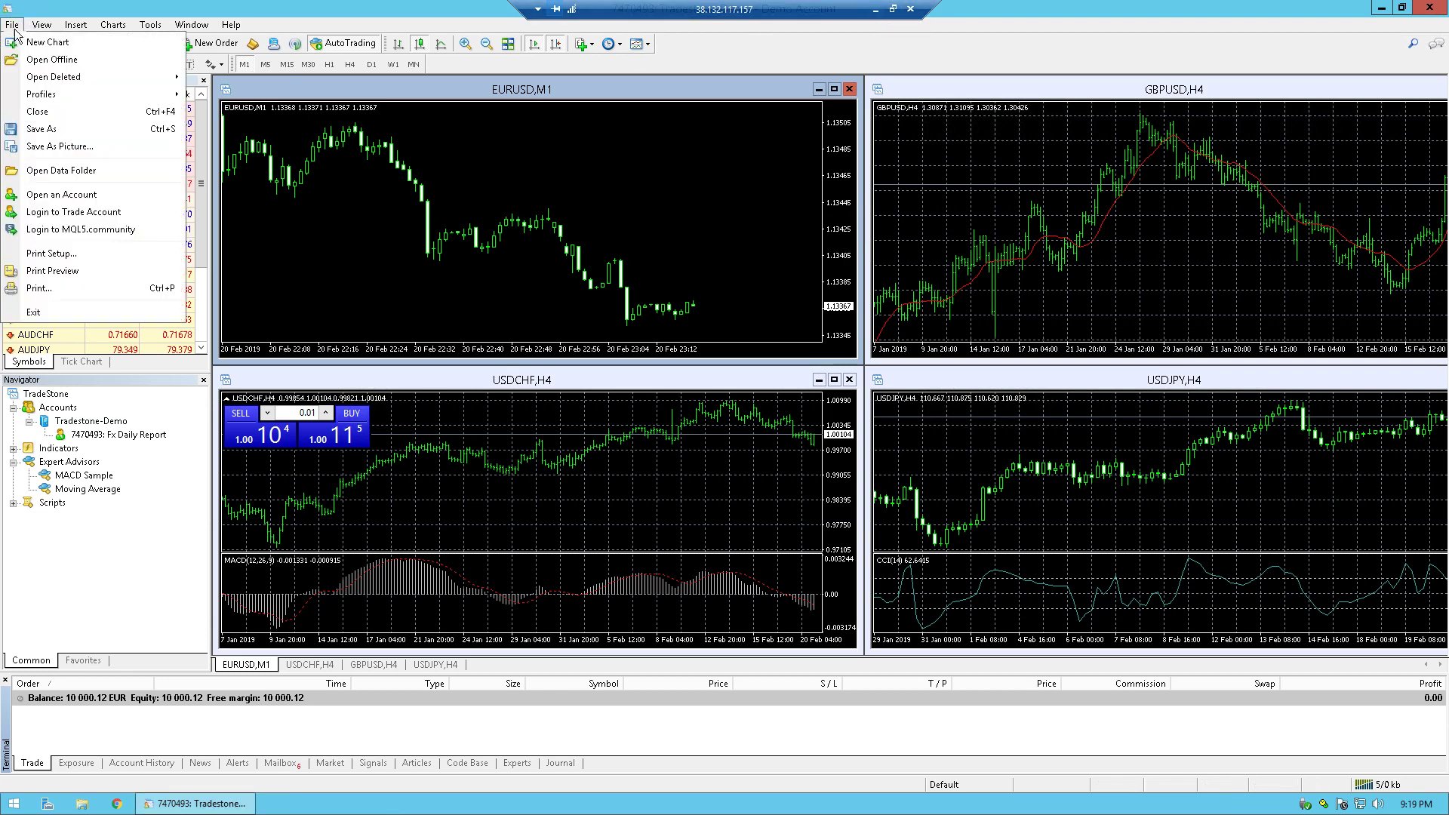
pyautogui.click(167, 177)
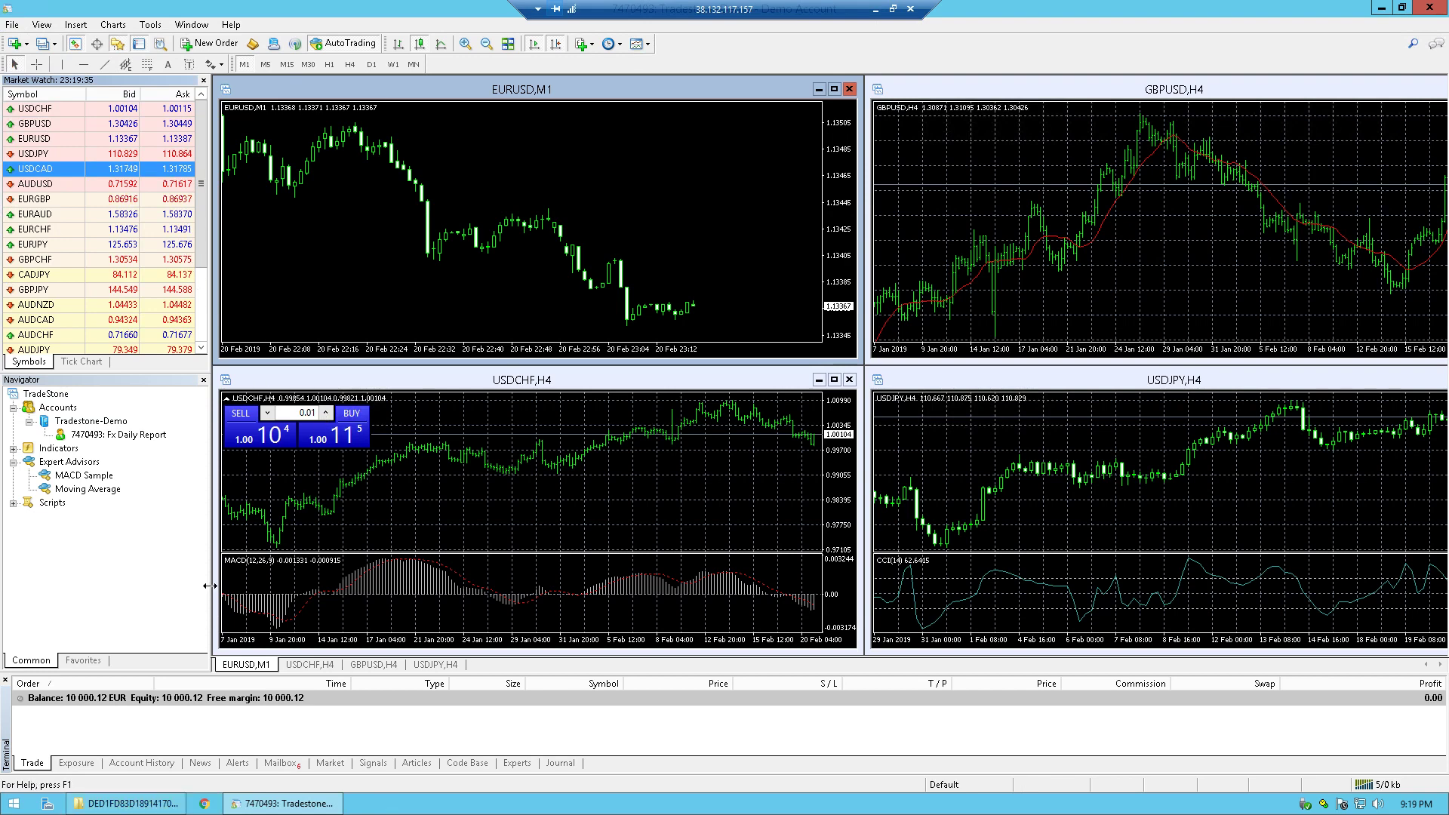
pyautogui.click(12, 27)
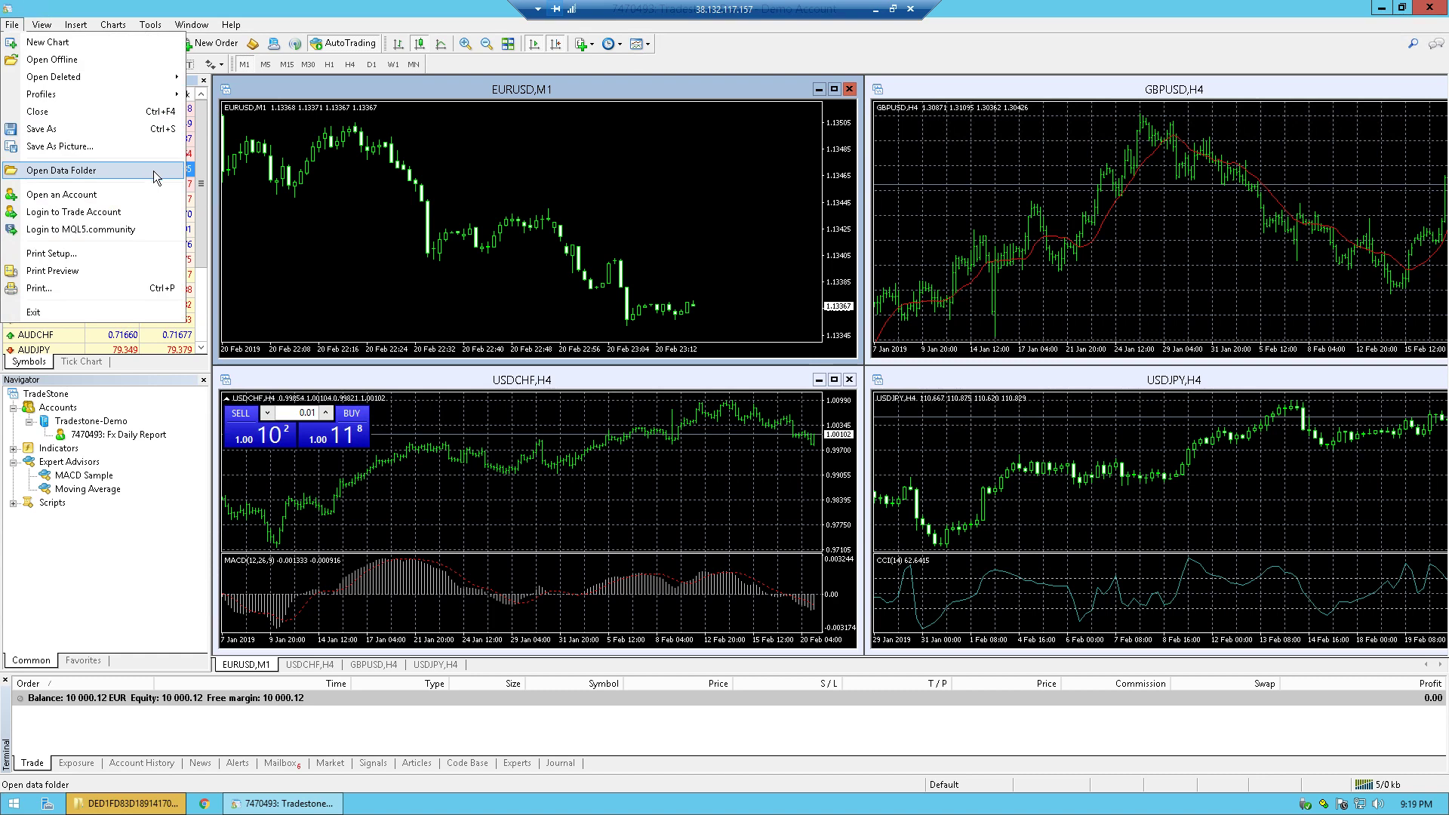
pyautogui.click(115, 808)
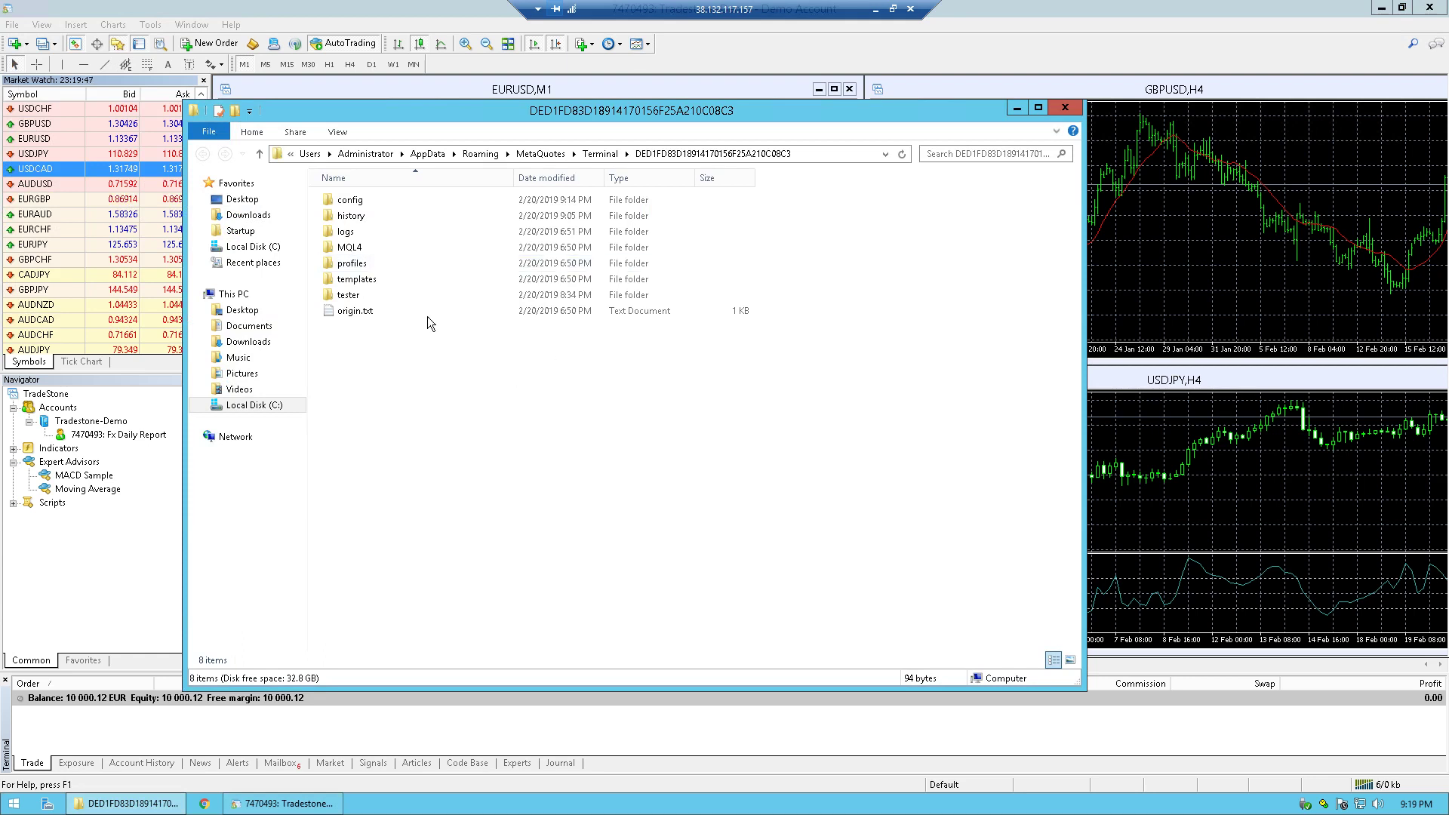
pyautogui.doubleClick(383, 246)
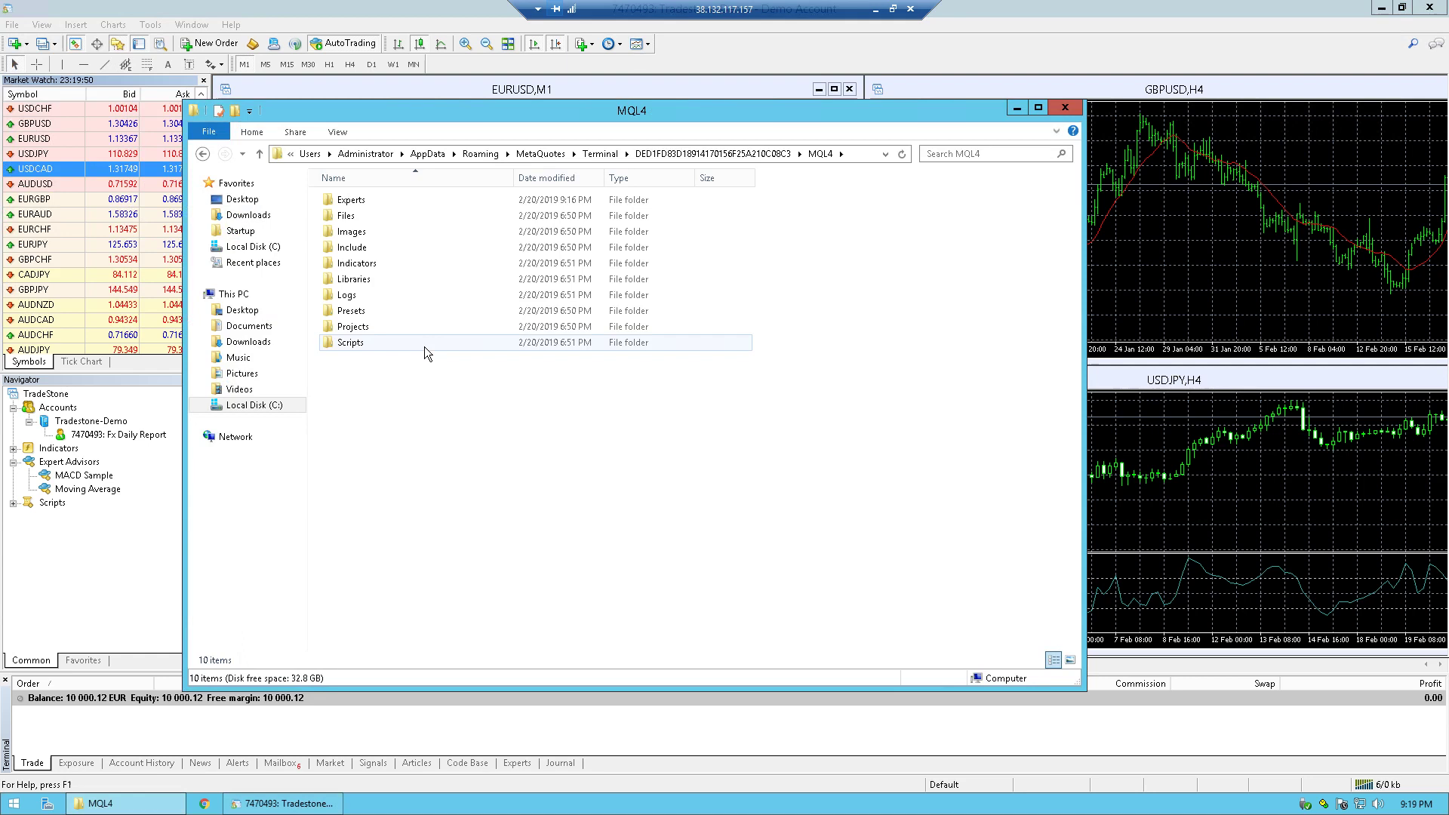
pyautogui.click(391, 210)
pyautogui.click(388, 197)
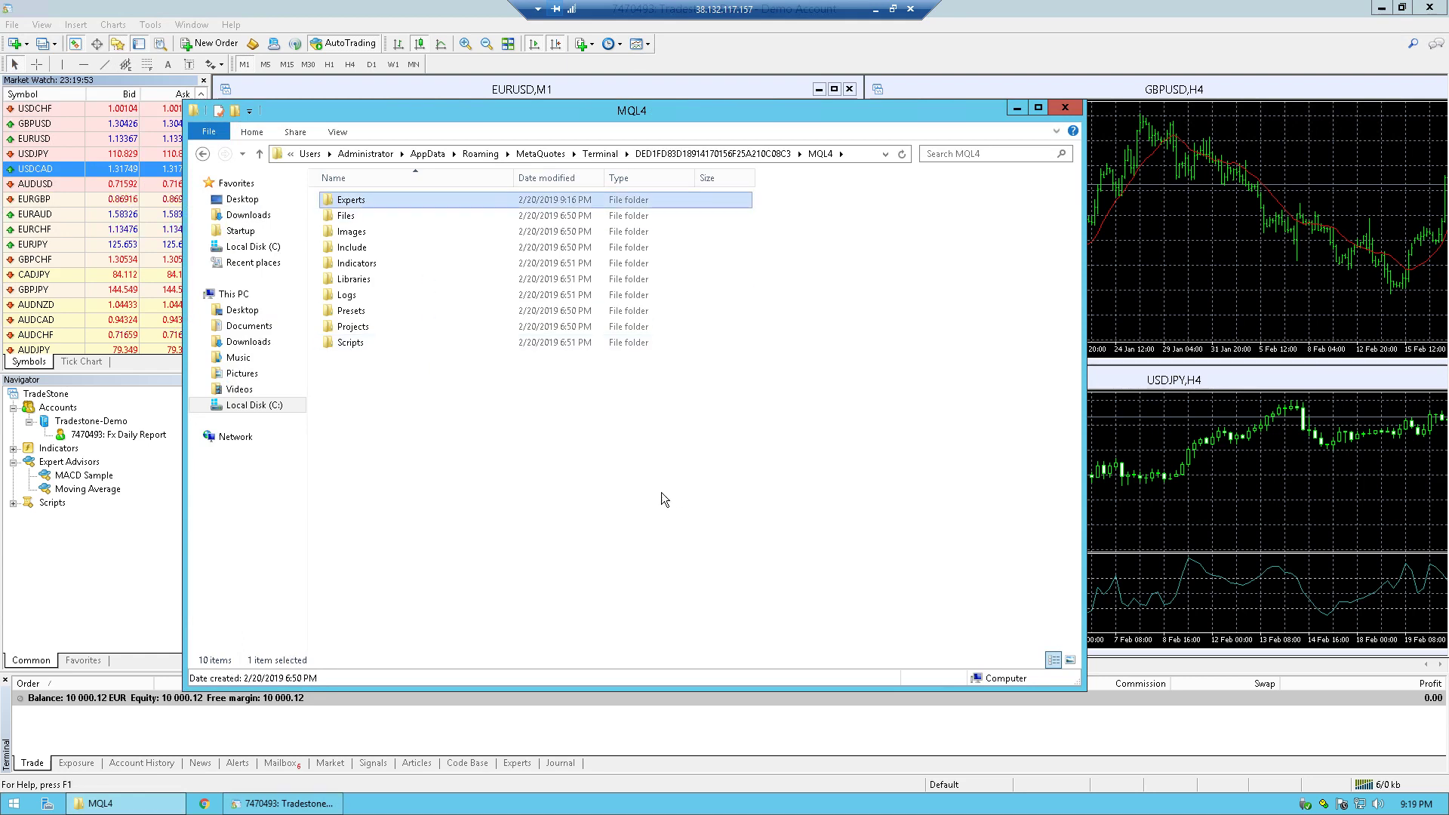
pyautogui.press('Return')
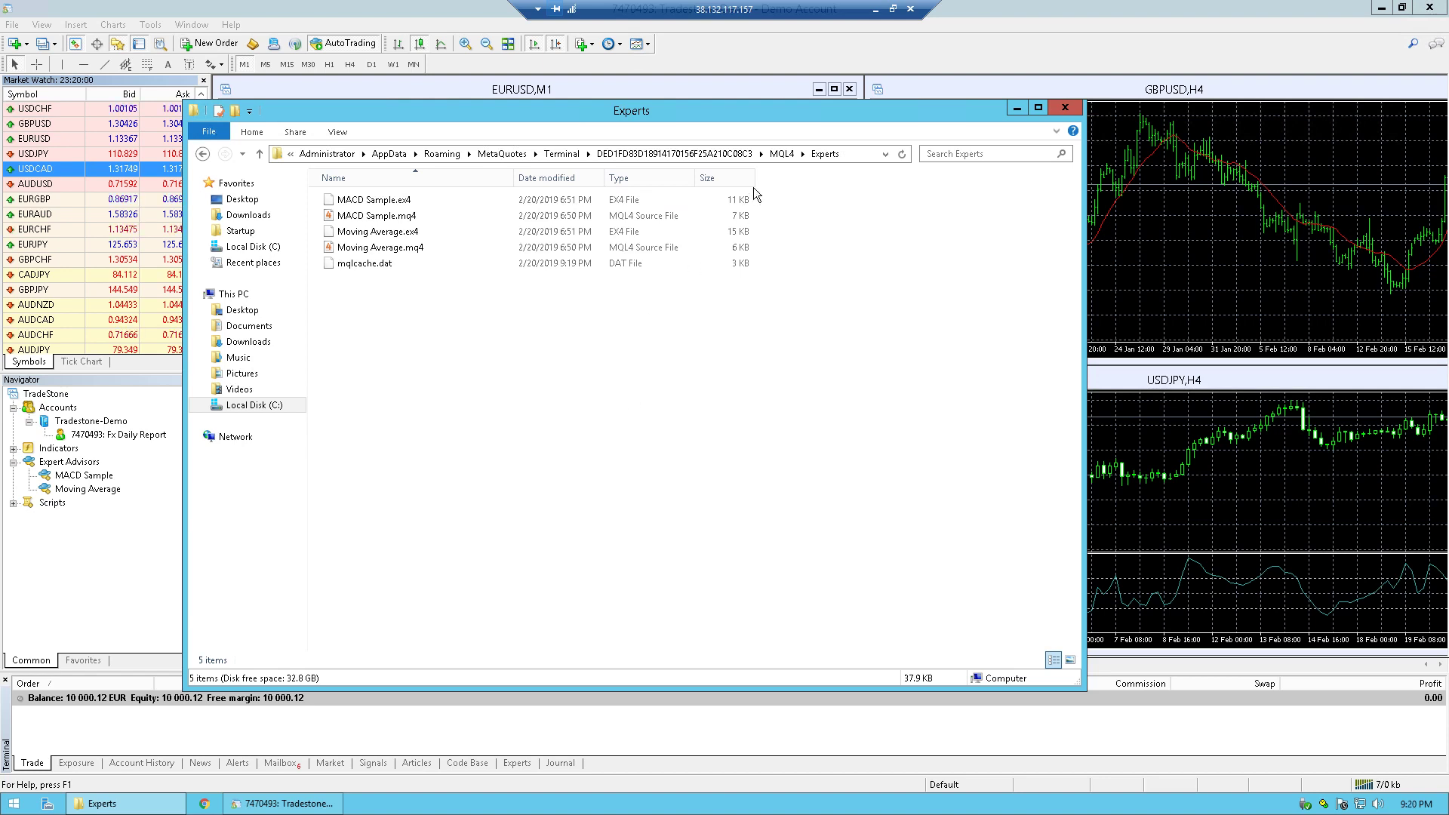
# - Copy Trend Is Your Friend.mq4 from the local desktop and paste it into the VPS Experts folder
pyautogui.click(875, 9)
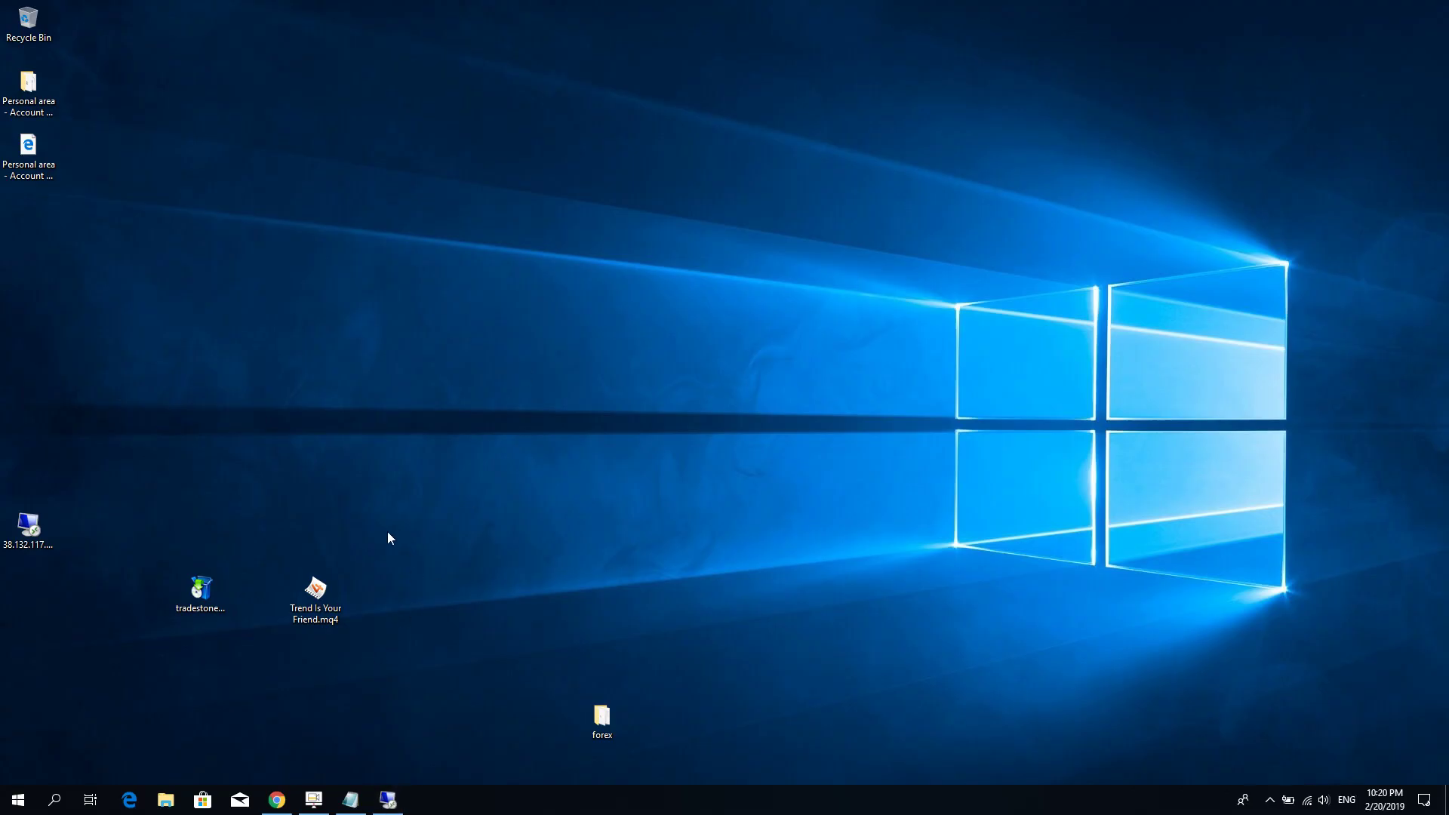
pyautogui.rightClick(327, 592)
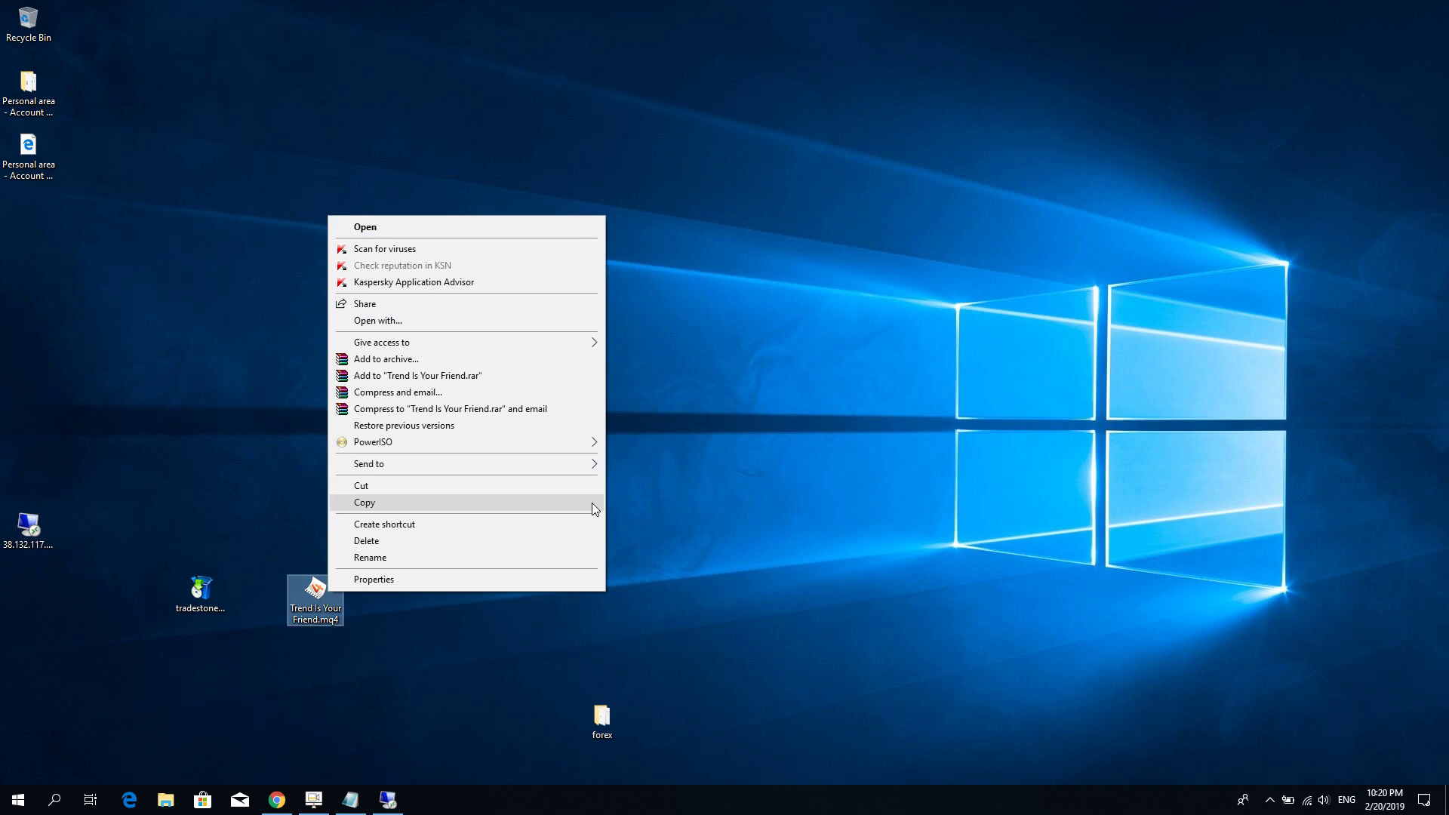
pyautogui.click(590, 501)
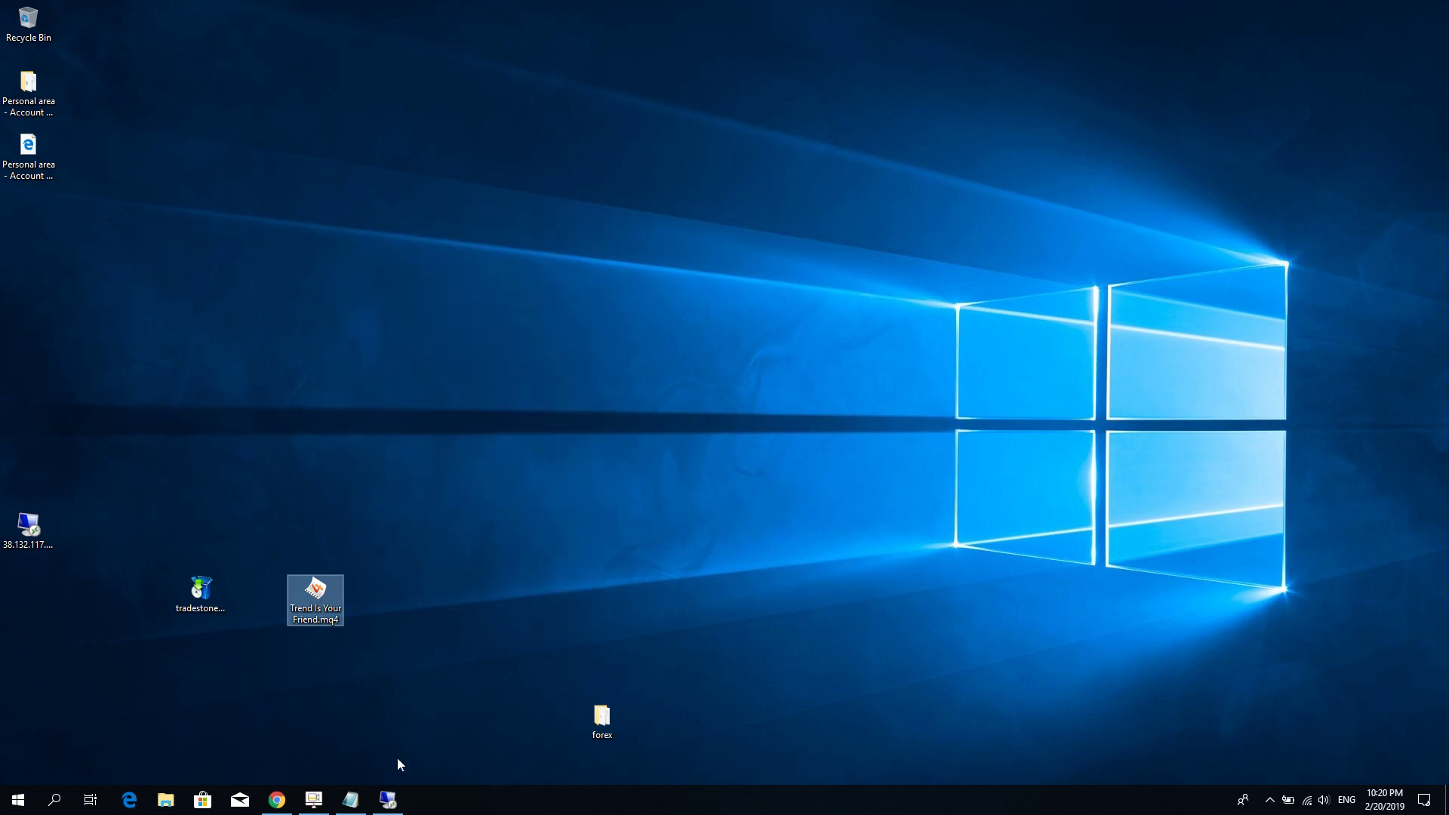
pyautogui.click(388, 799)
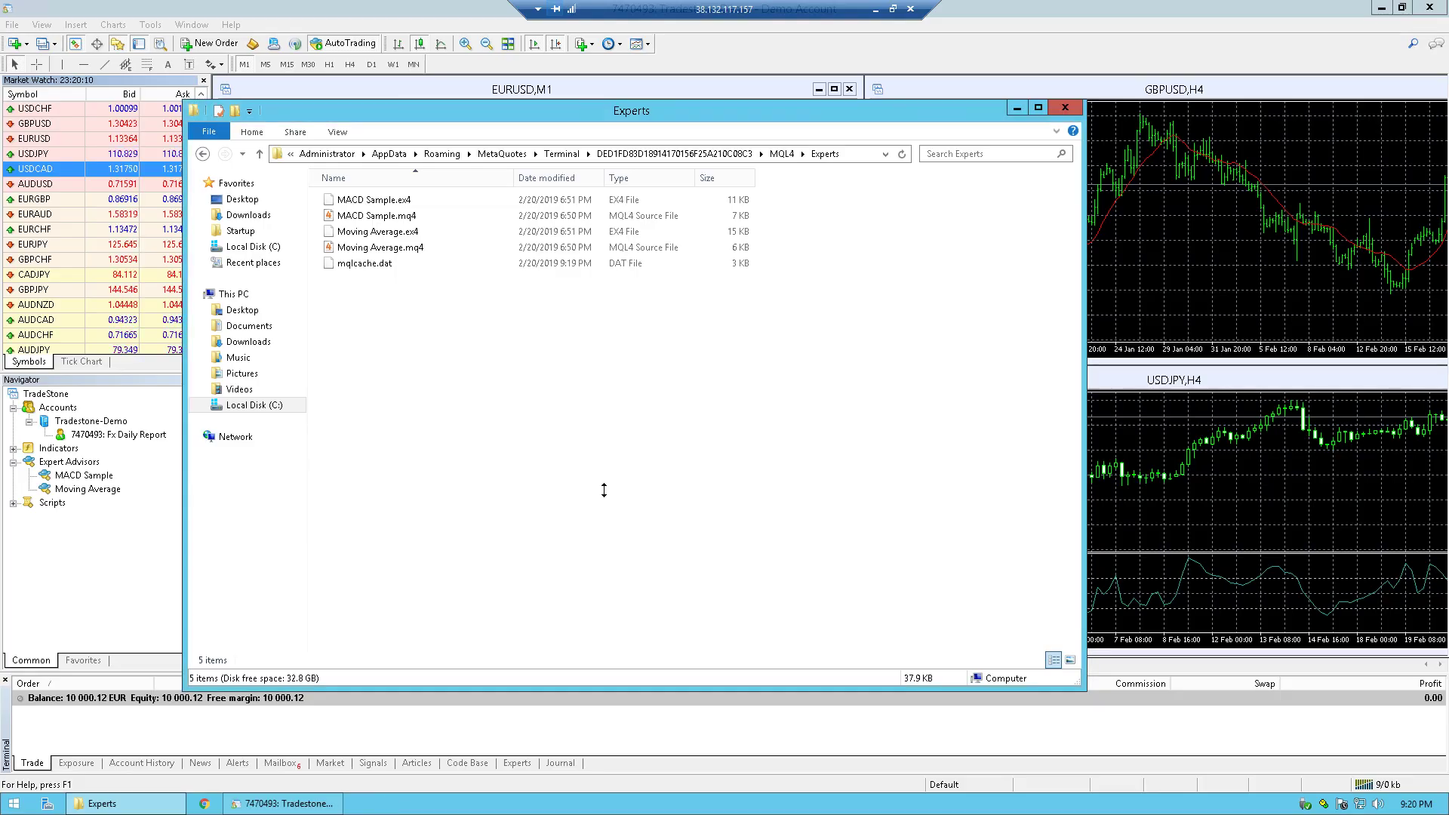
pyautogui.rightClick(587, 427)
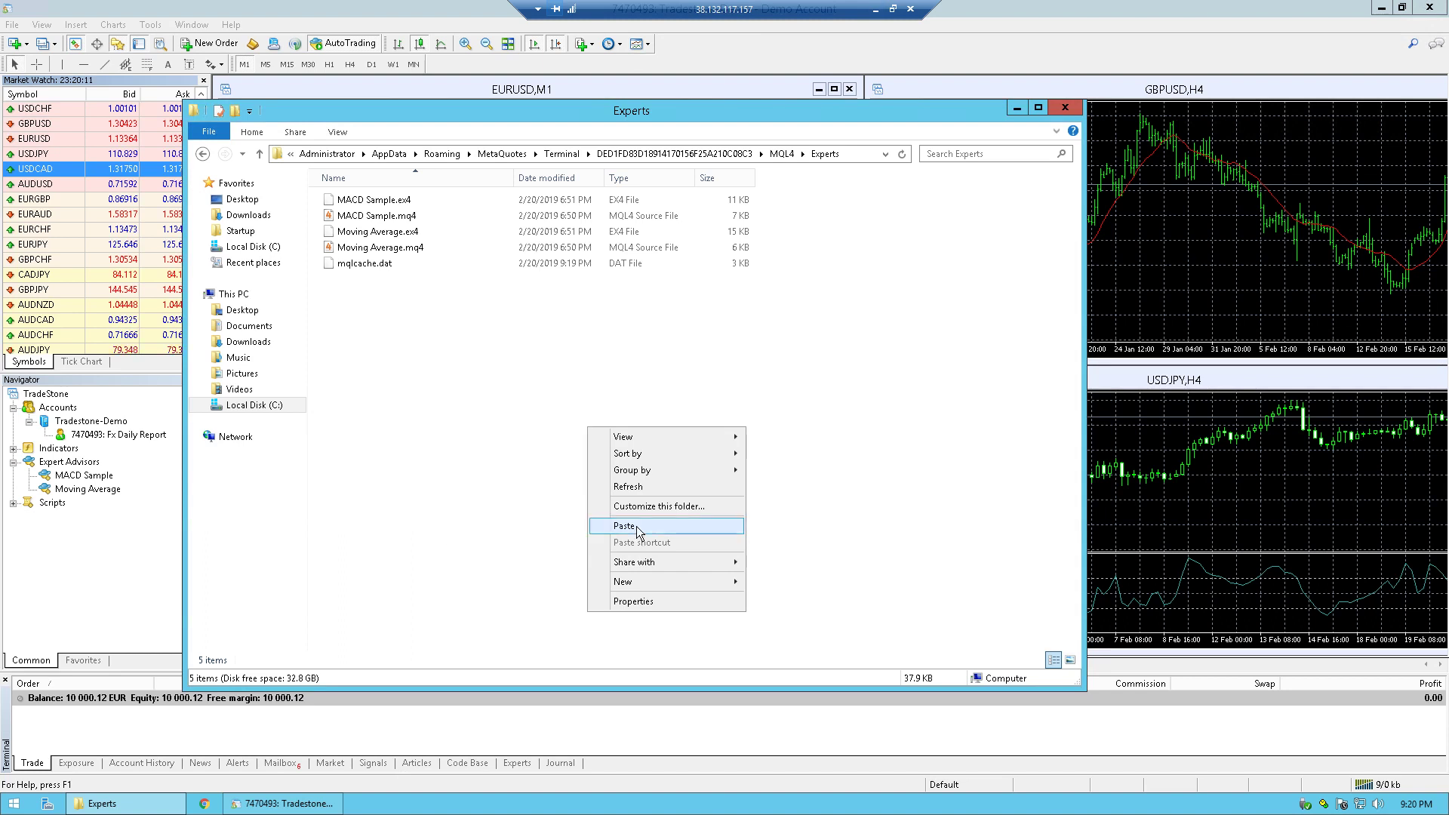
pyautogui.click(706, 526)
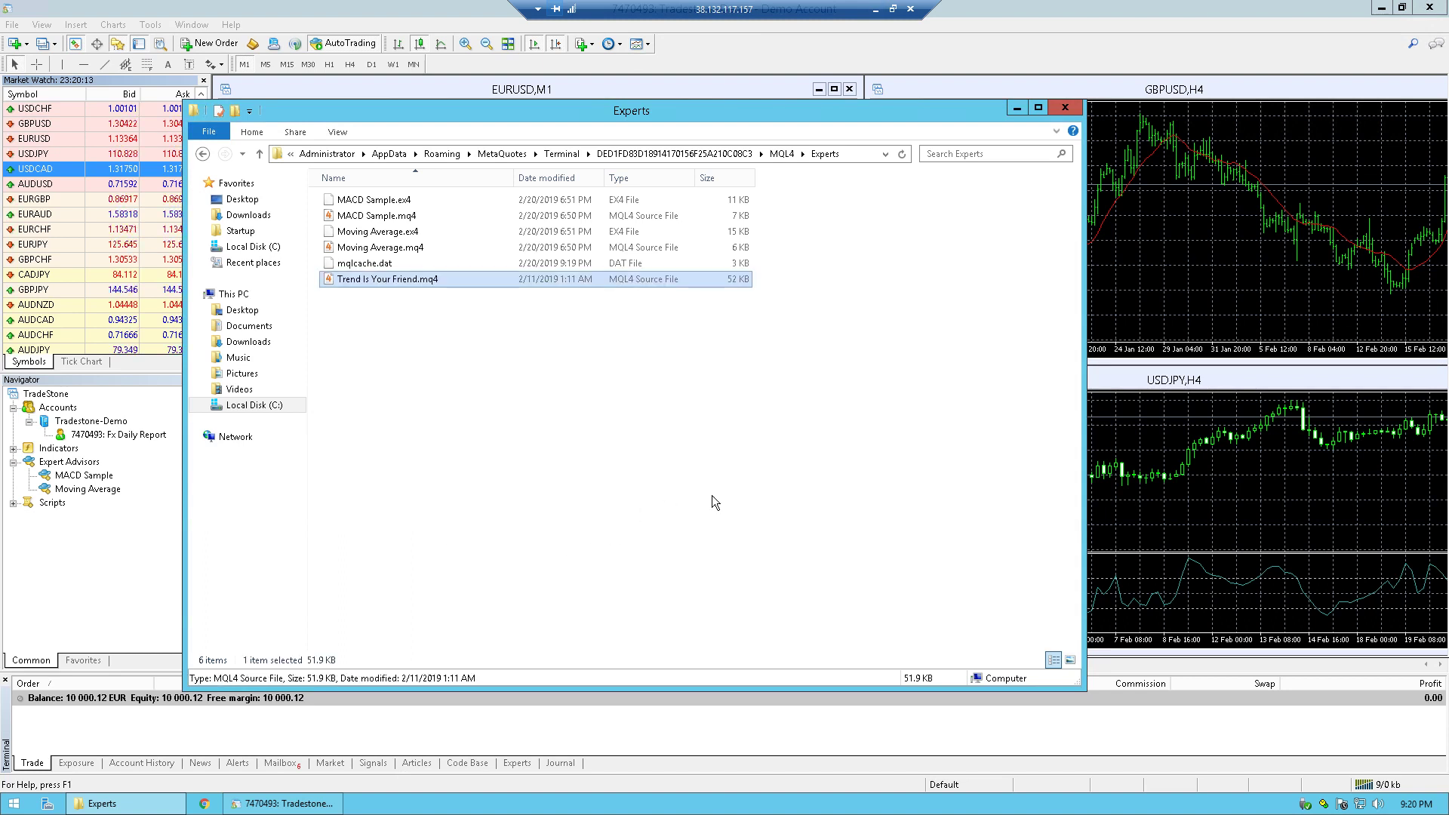
pyautogui.click(787, 448)
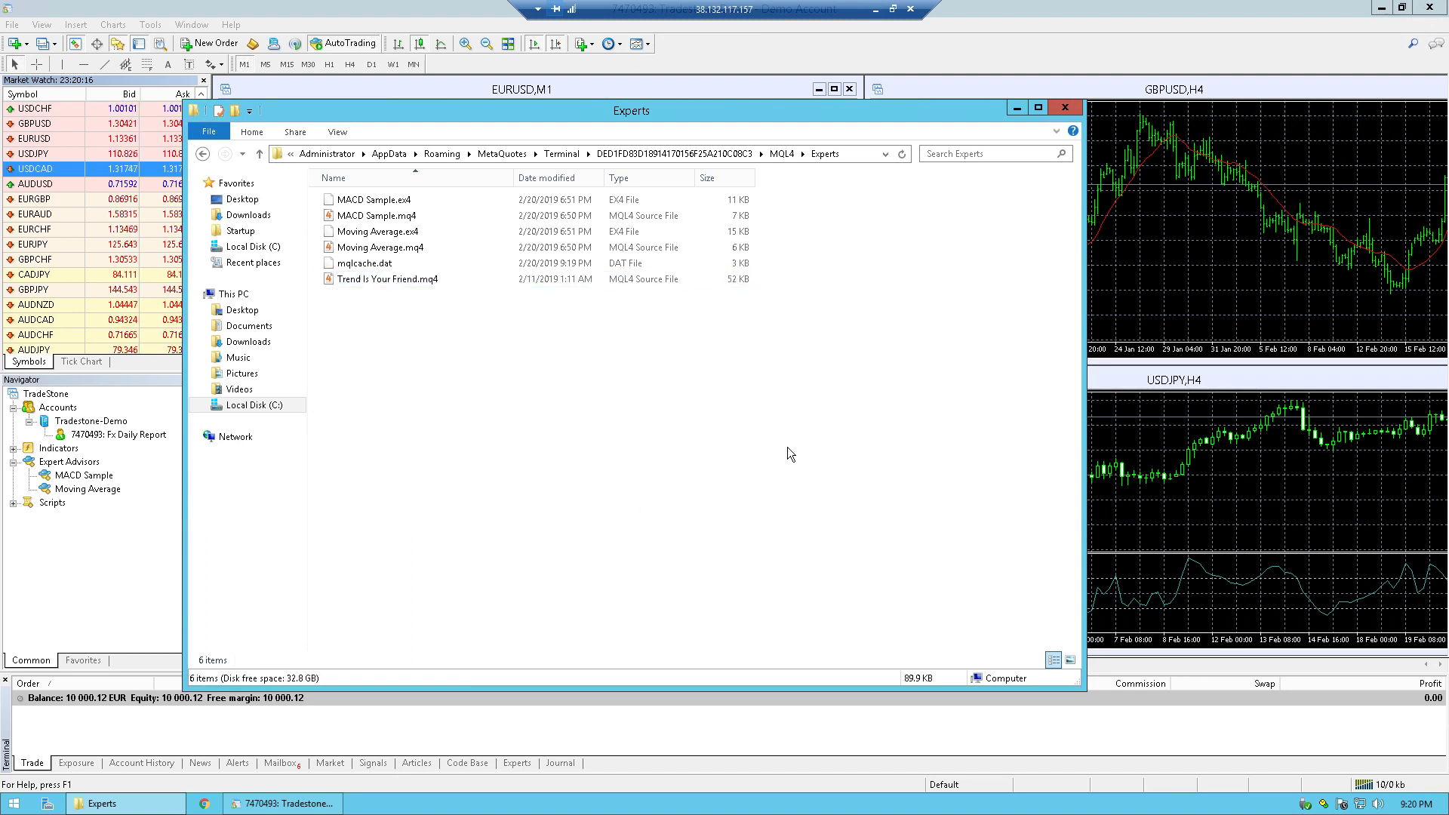
# - Close the Experts window and MetaTrader, then relaunch MetaTrader 4 from the Tradestone desktop shortcut
pyautogui.click(1065, 109)
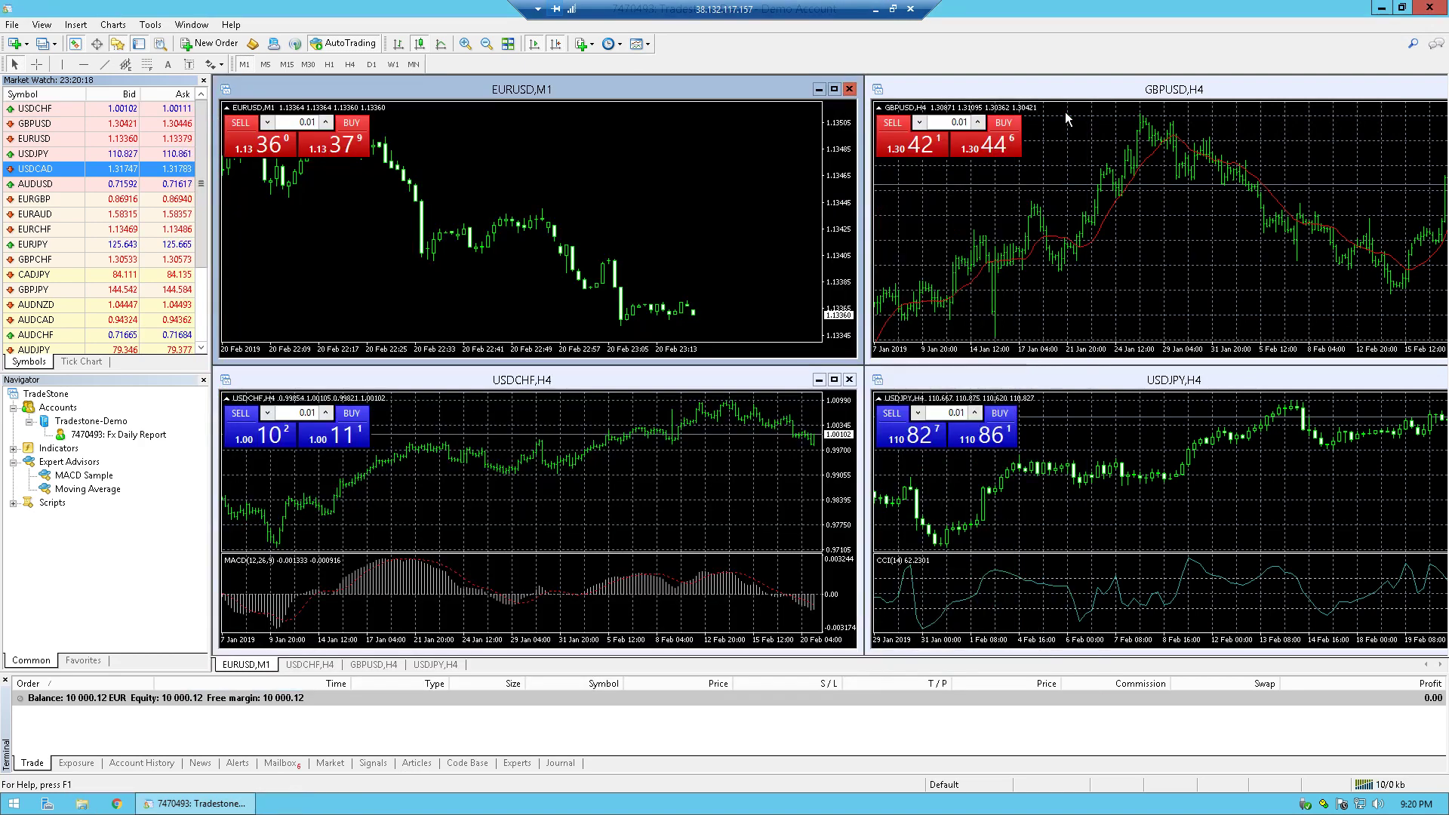
pyautogui.click(1430, 9)
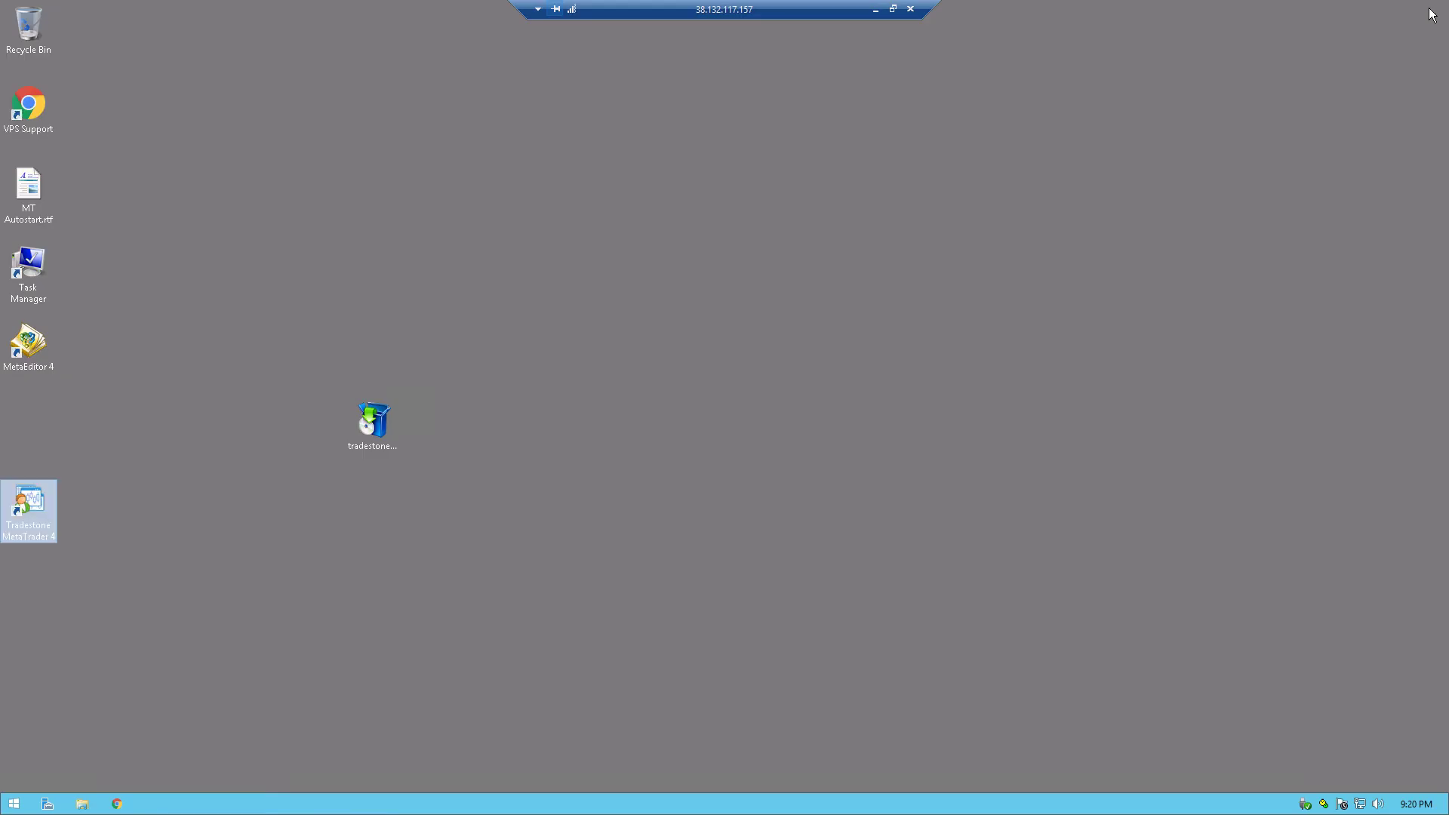
pyautogui.click(633, 551)
pyautogui.click(30, 521)
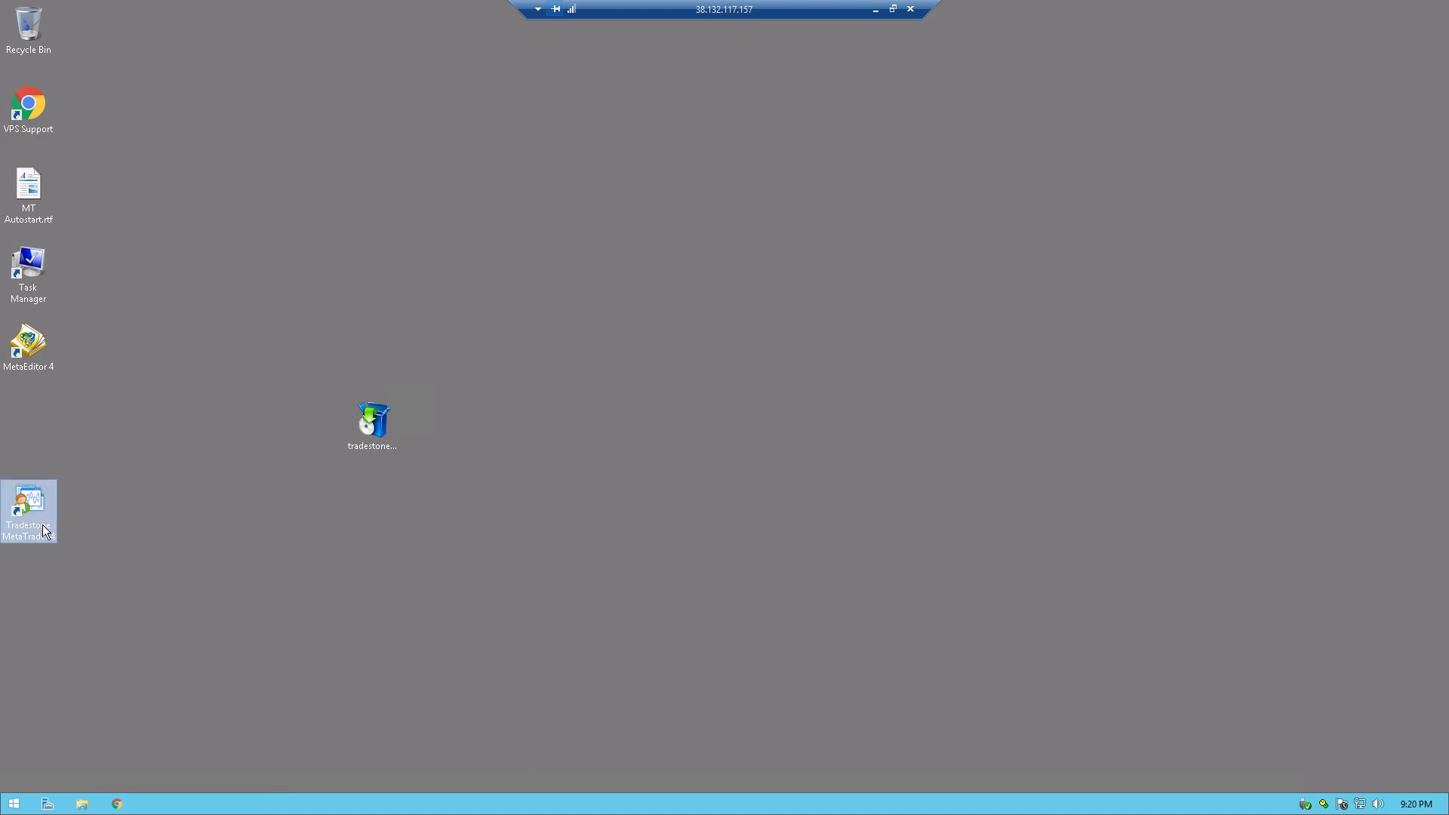
pyautogui.press('Return')
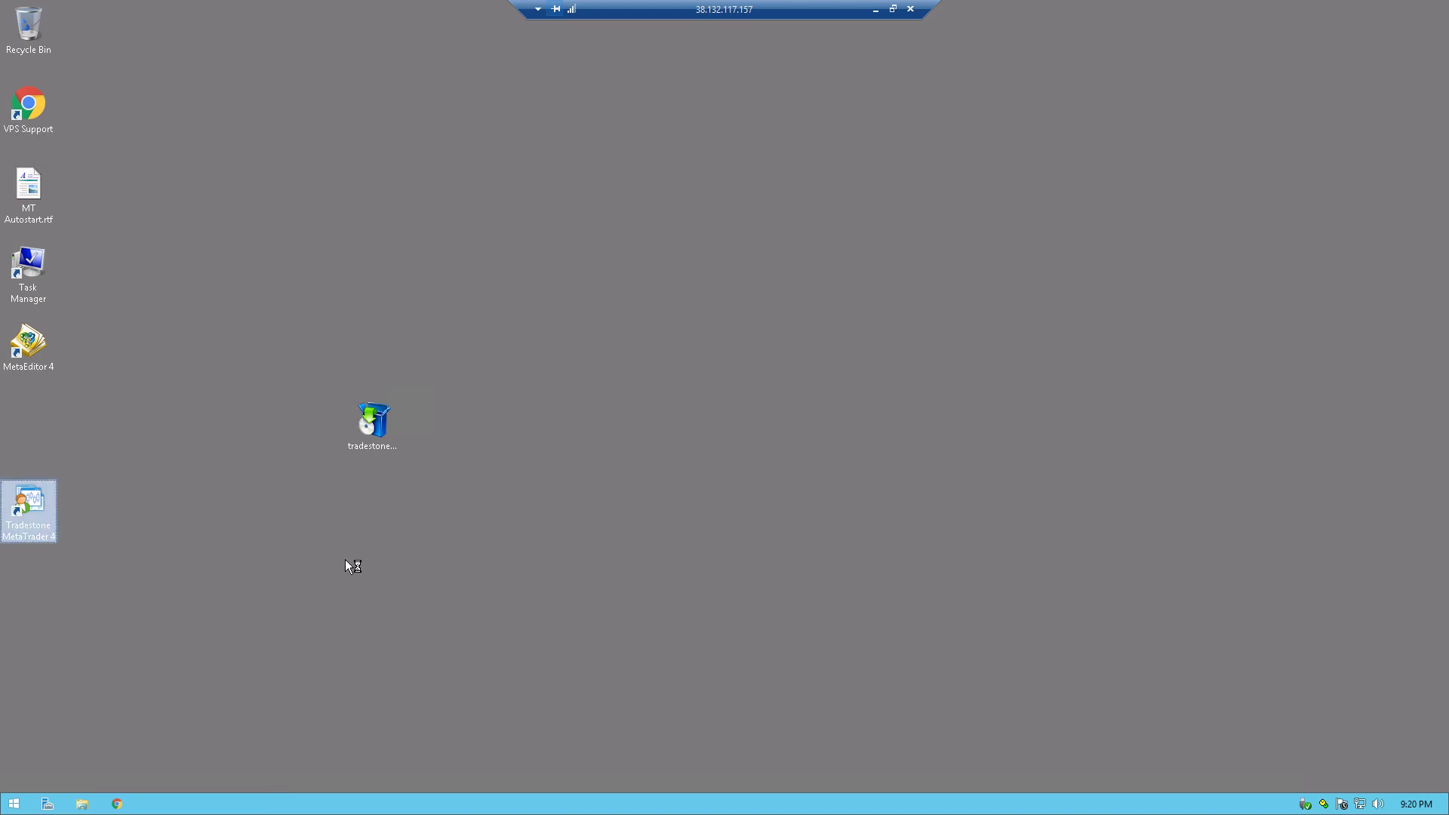
pyautogui.click(732, 490)
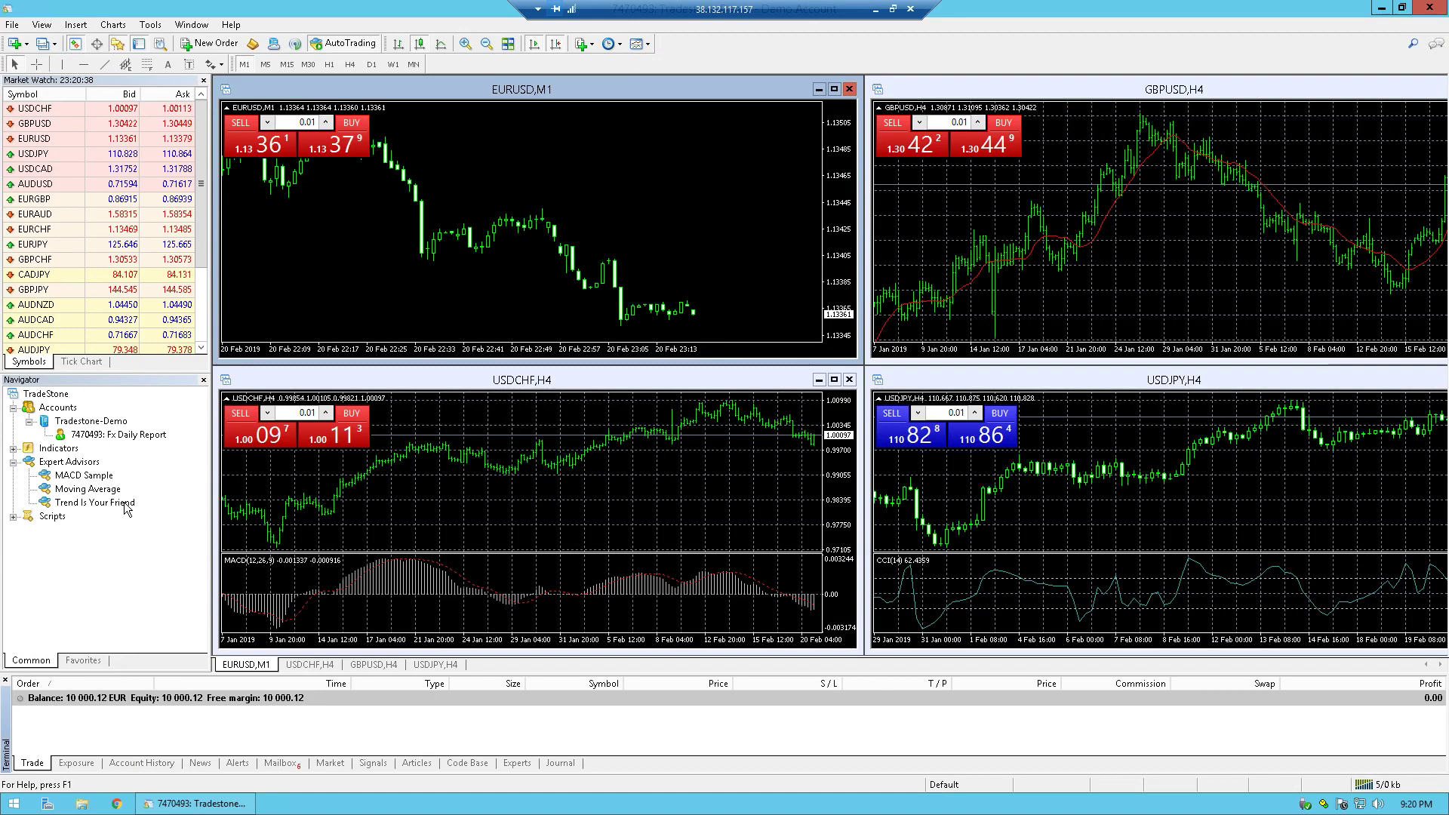
# - Expand Expert Advisors in the Navigator and select Trend Is Your Friend
pyautogui.click(13, 462)
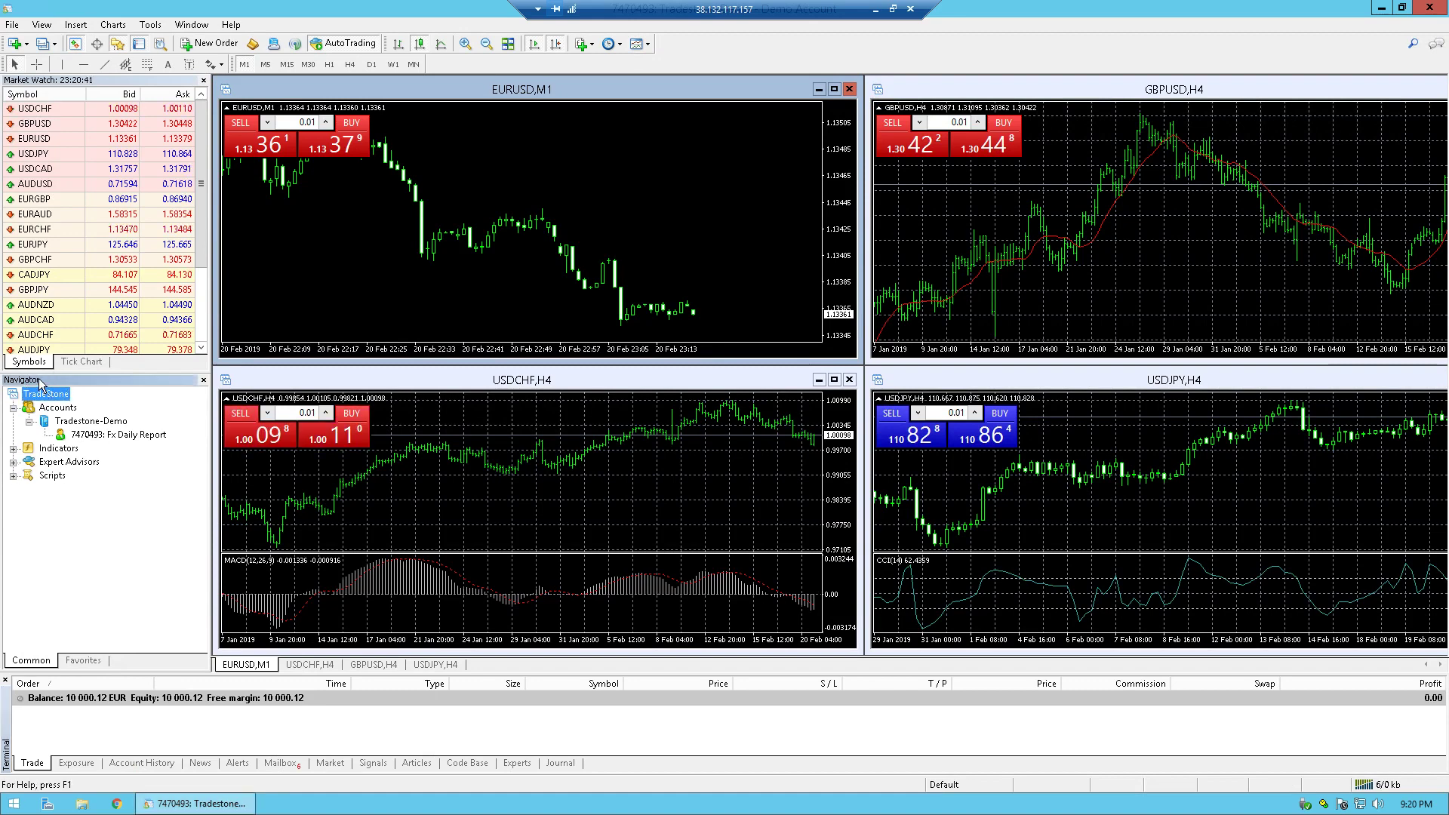
pyautogui.click(13, 462)
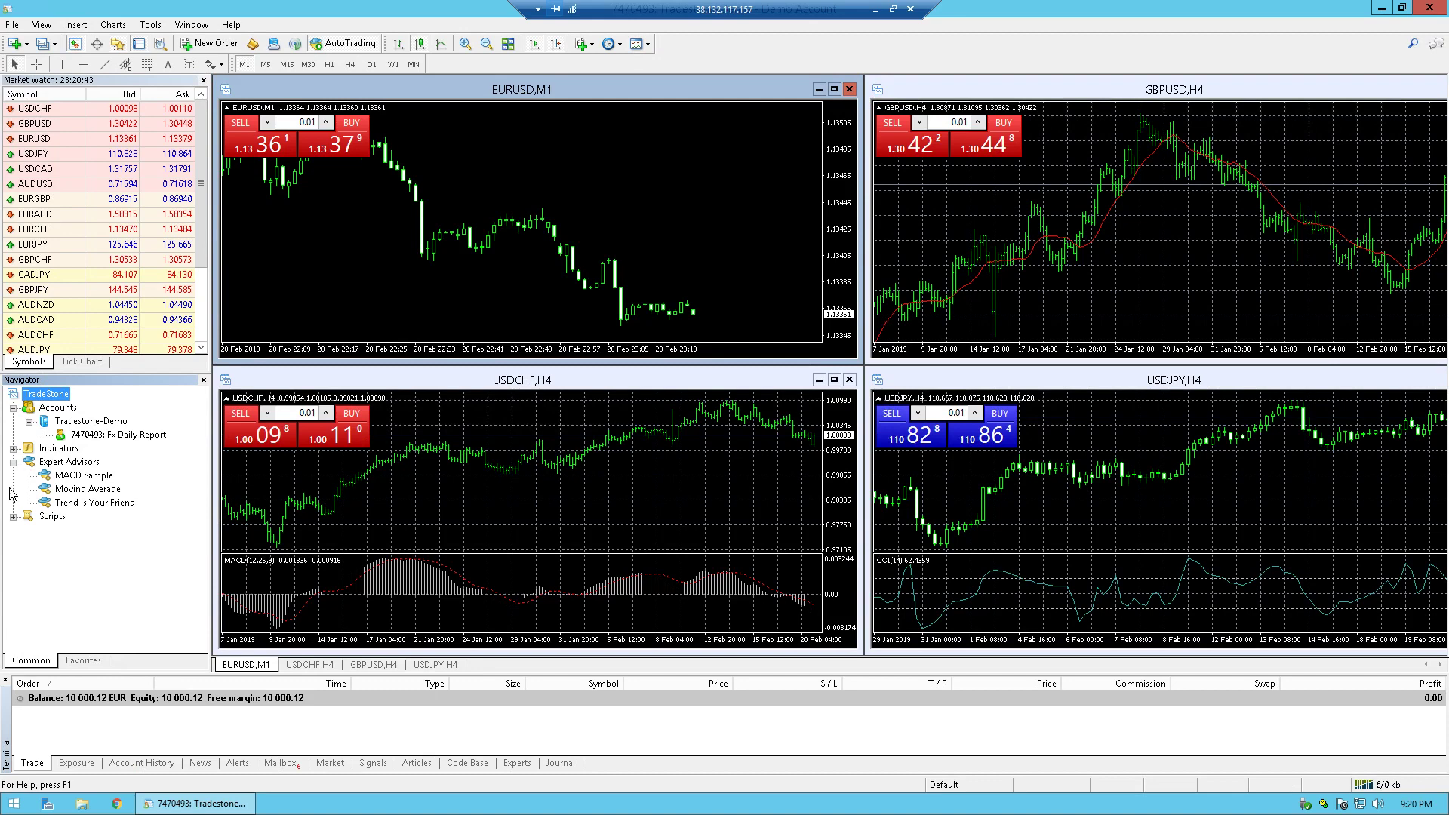
pyautogui.click(106, 502)
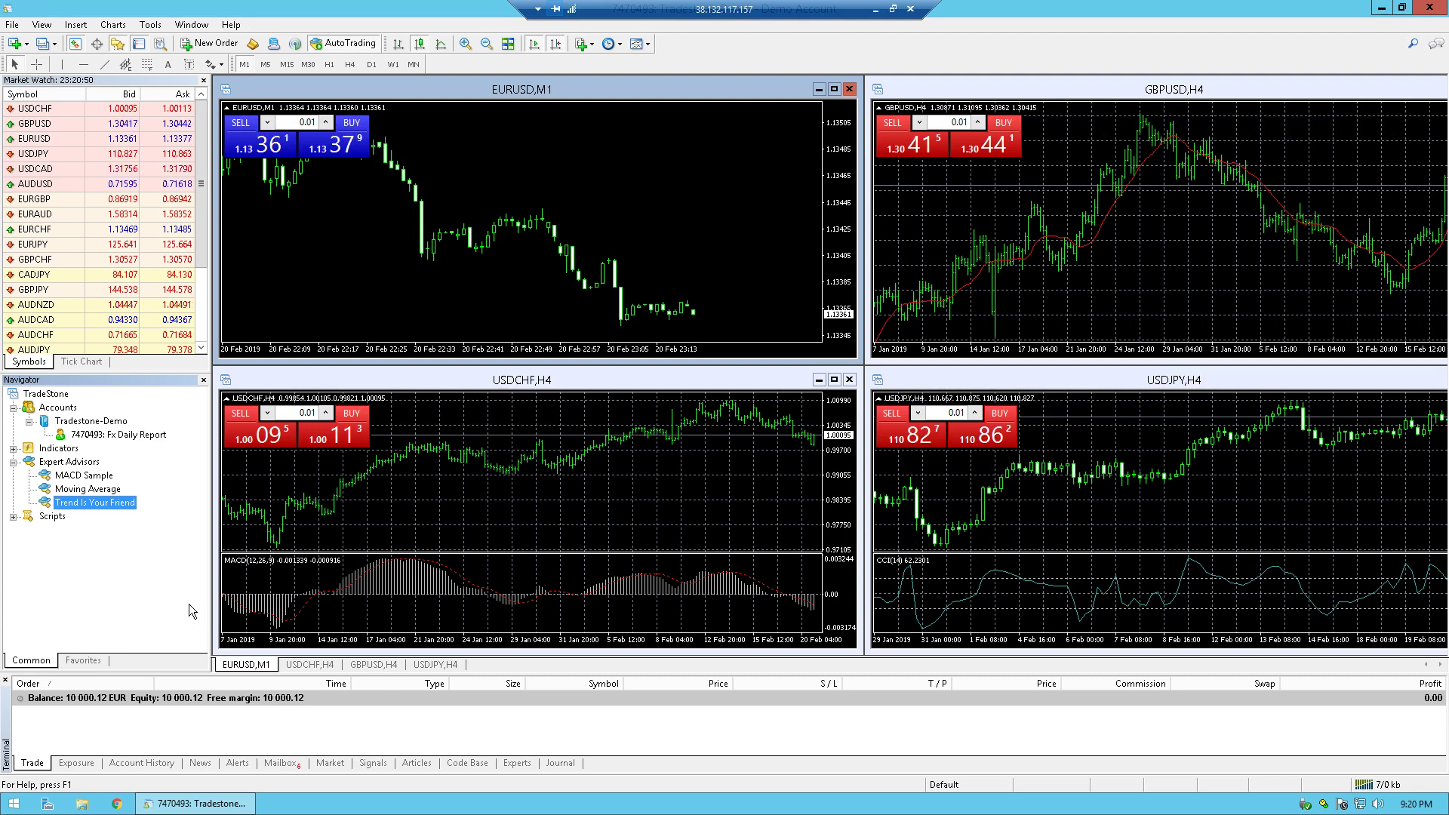
# - Keep Allow automated trading checked on the Expert Advisors tab of Tools > Options and confirm
pyautogui.click(151, 25)
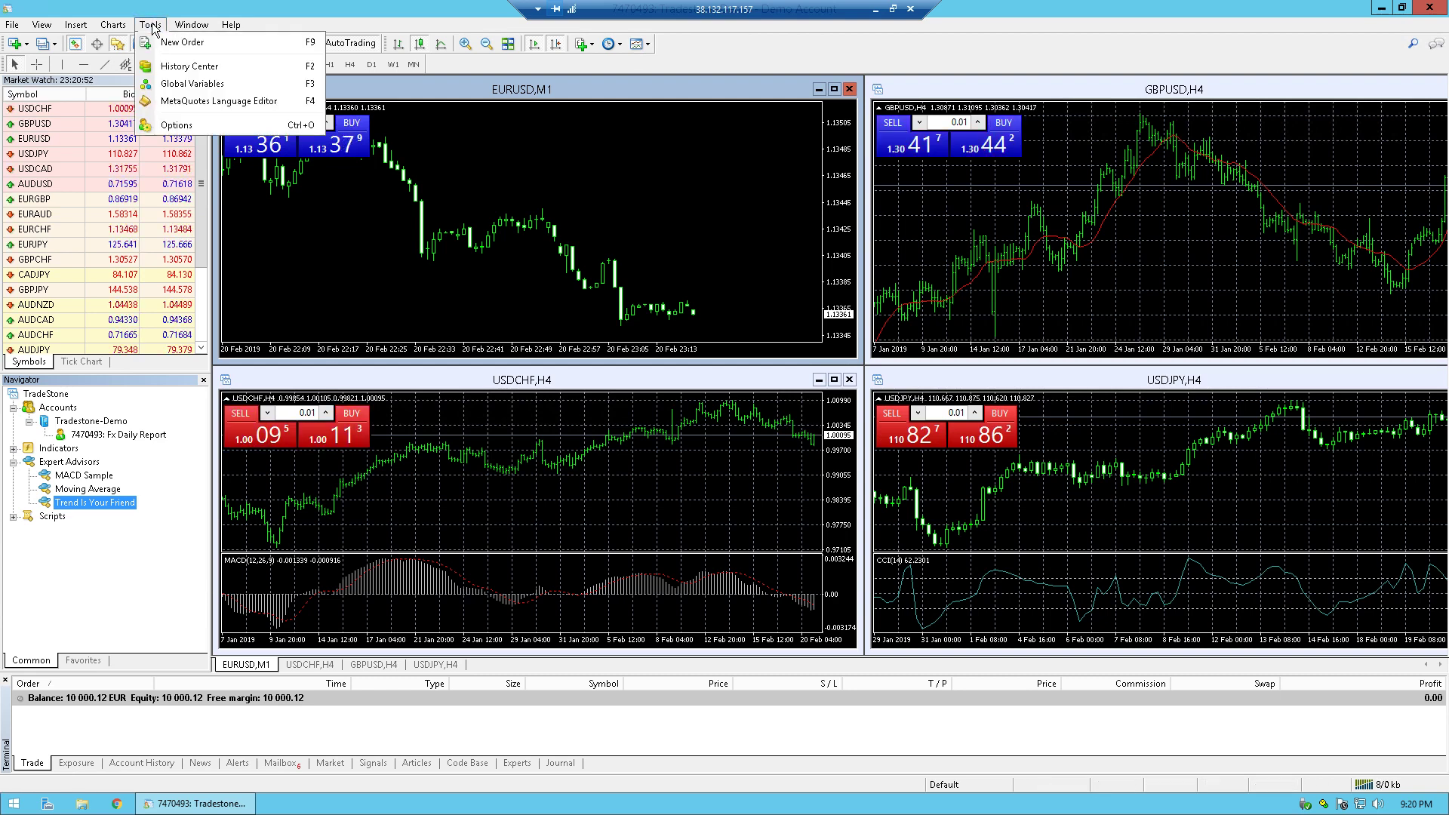
pyautogui.click(177, 125)
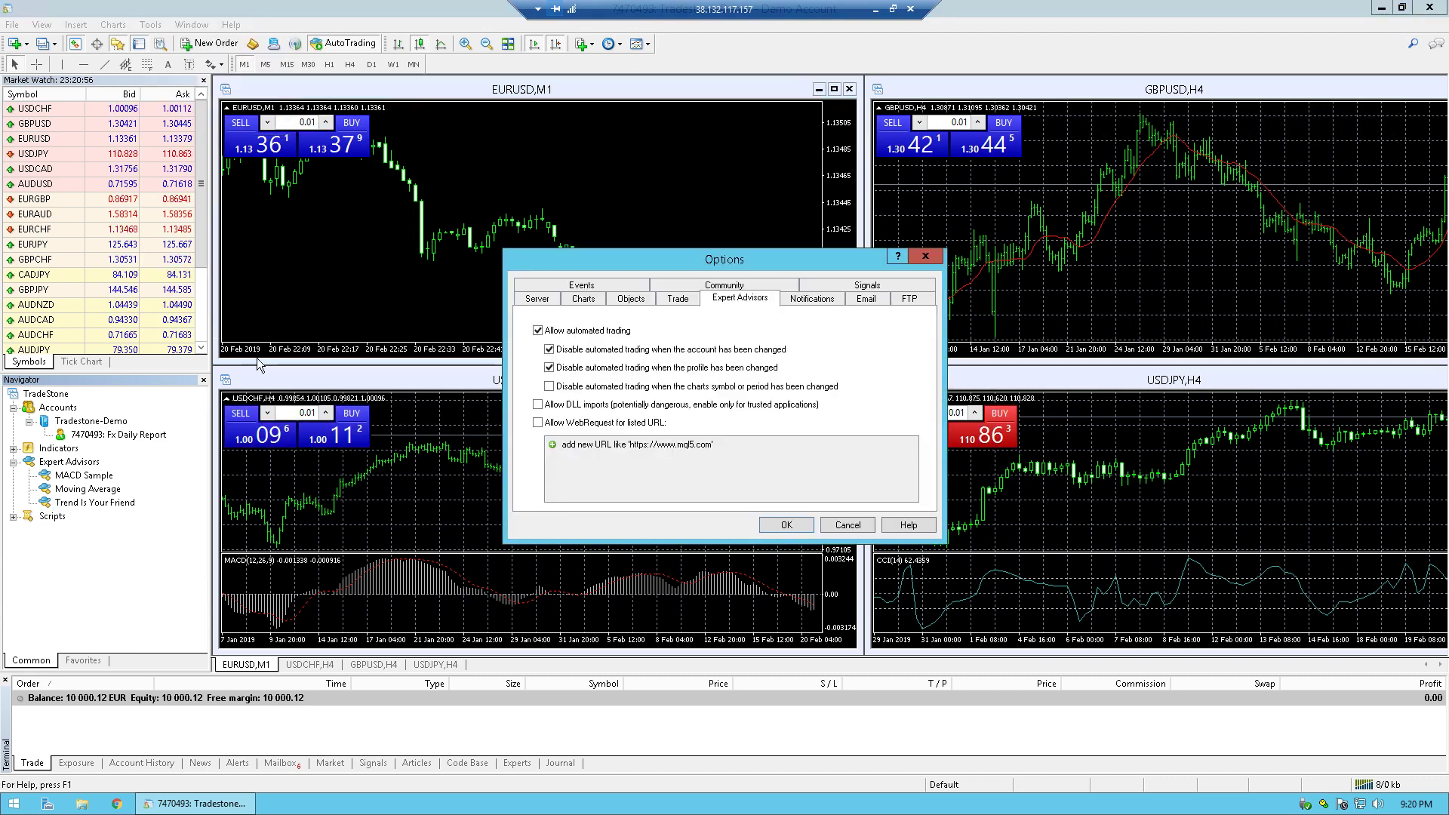
pyautogui.click(555, 333)
pyautogui.click(553, 330)
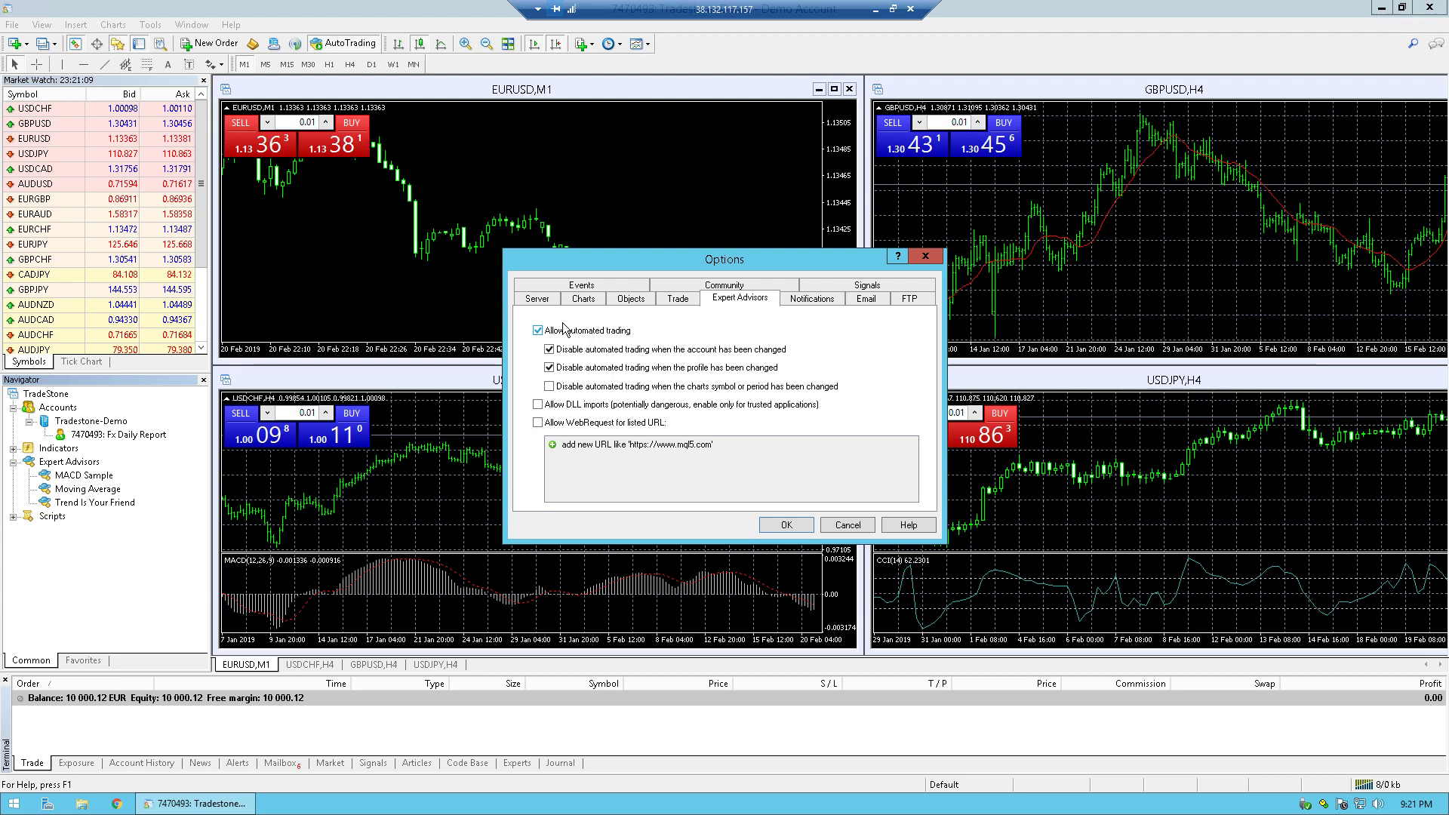
pyautogui.click(786, 525)
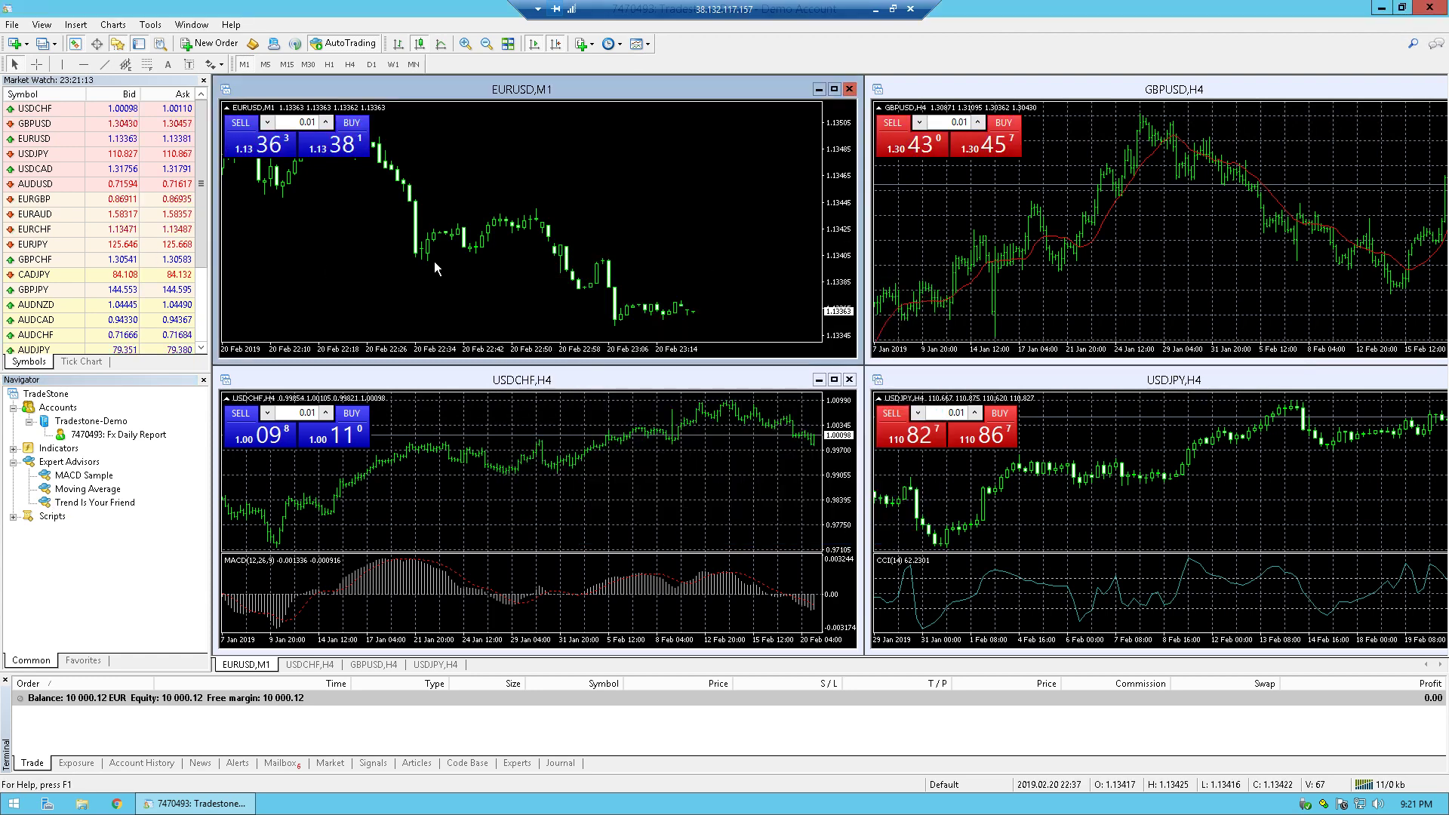
# - Maximize the EURUSD M1 chart, attach Trend Is Your Friend with live trading allowed, and reopen its settings
pyautogui.click(124, 503)
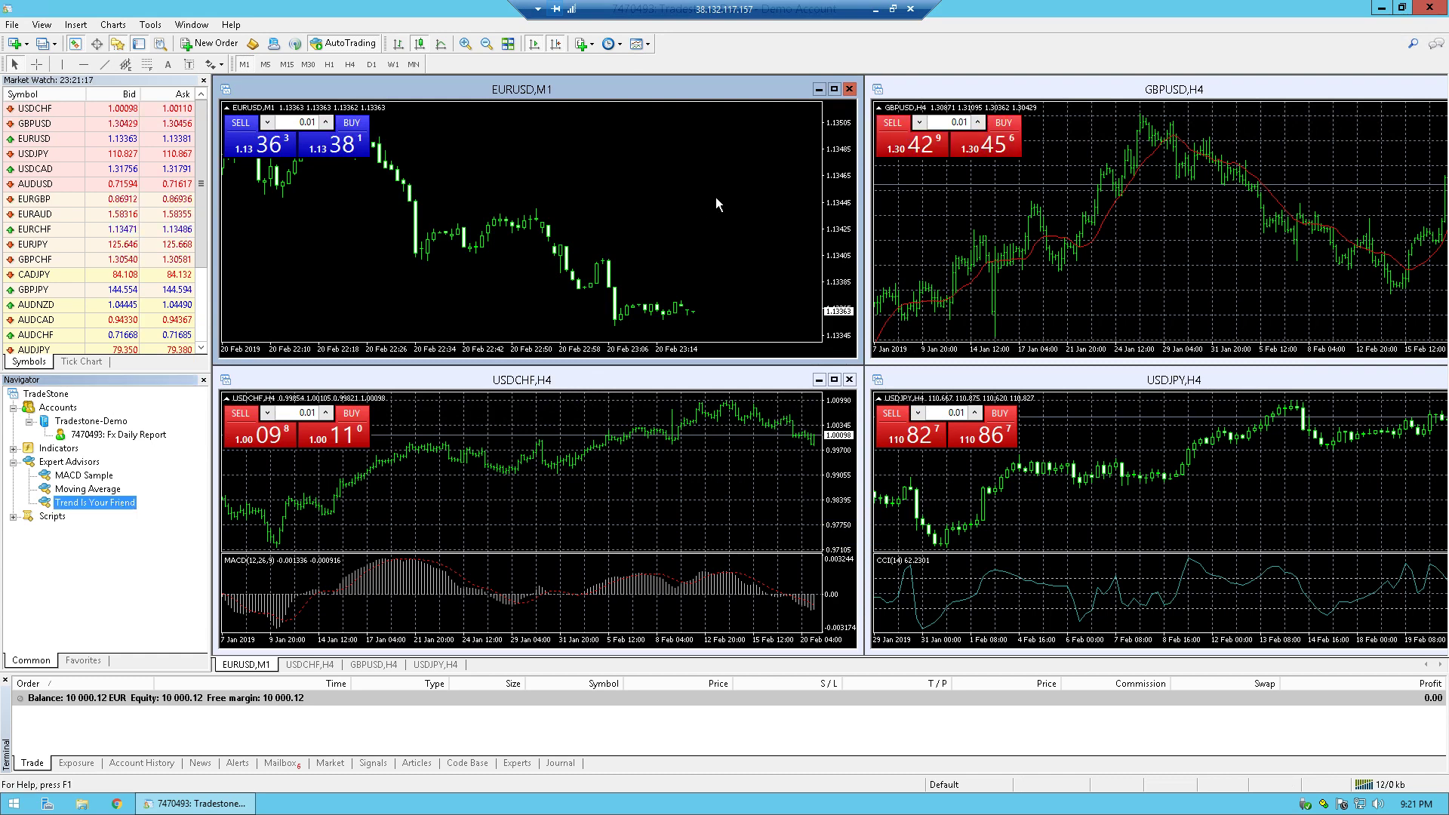
pyautogui.click(834, 89)
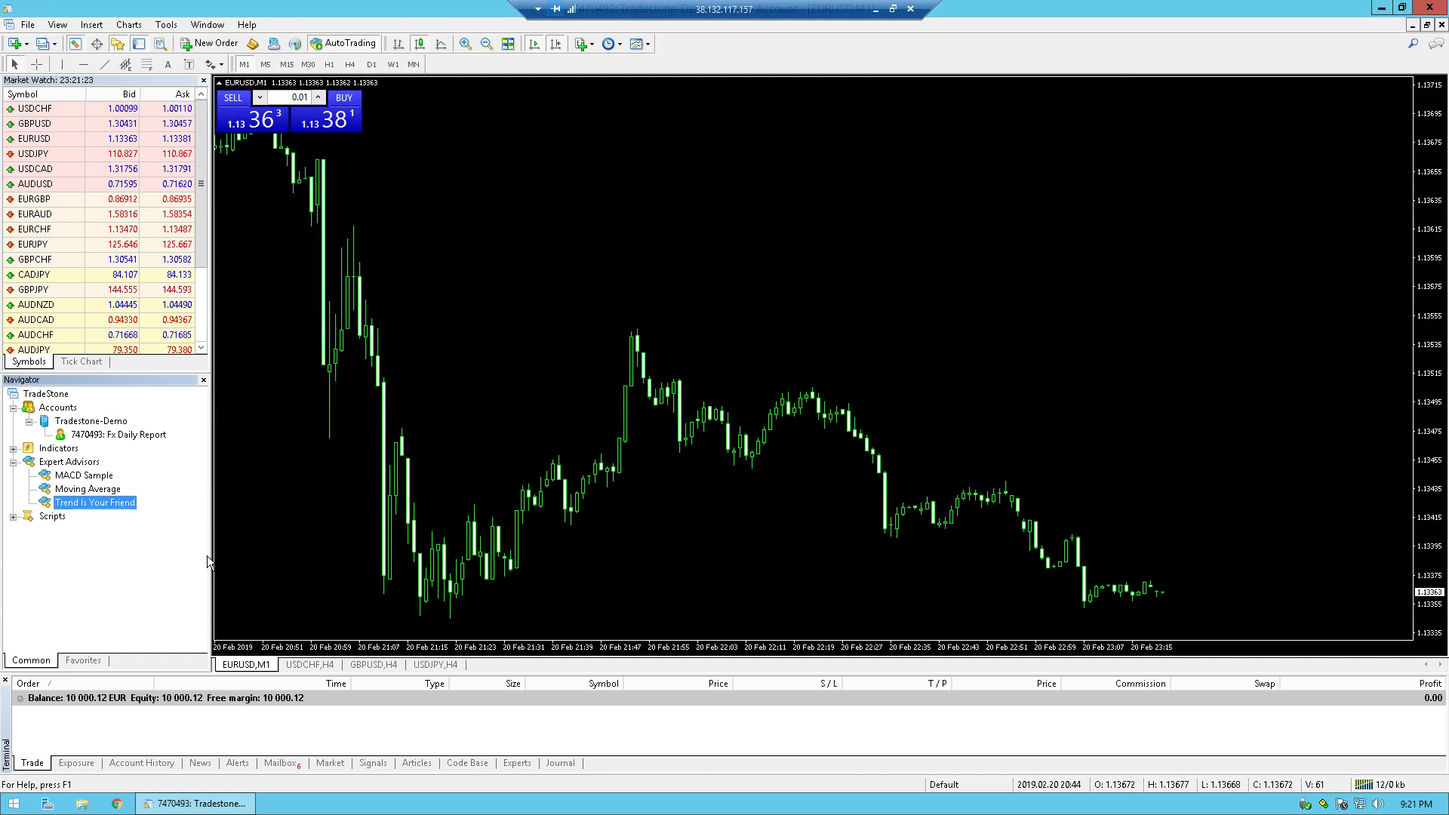
pyautogui.moveTo(111, 504); pyautogui.dragTo(754, 350)
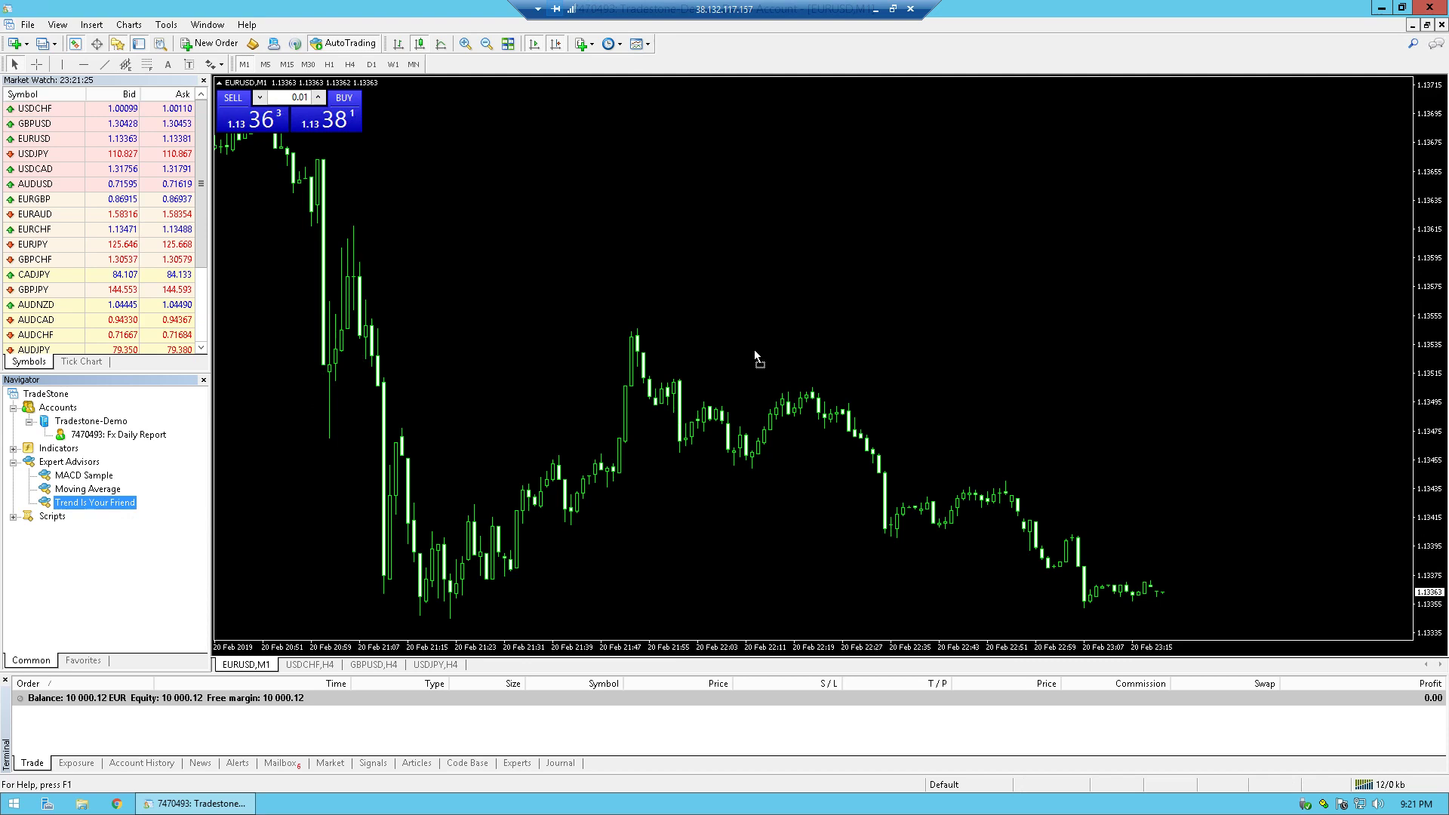
pyautogui.moveTo(894, 327); pyautogui.dragTo(894, 327)
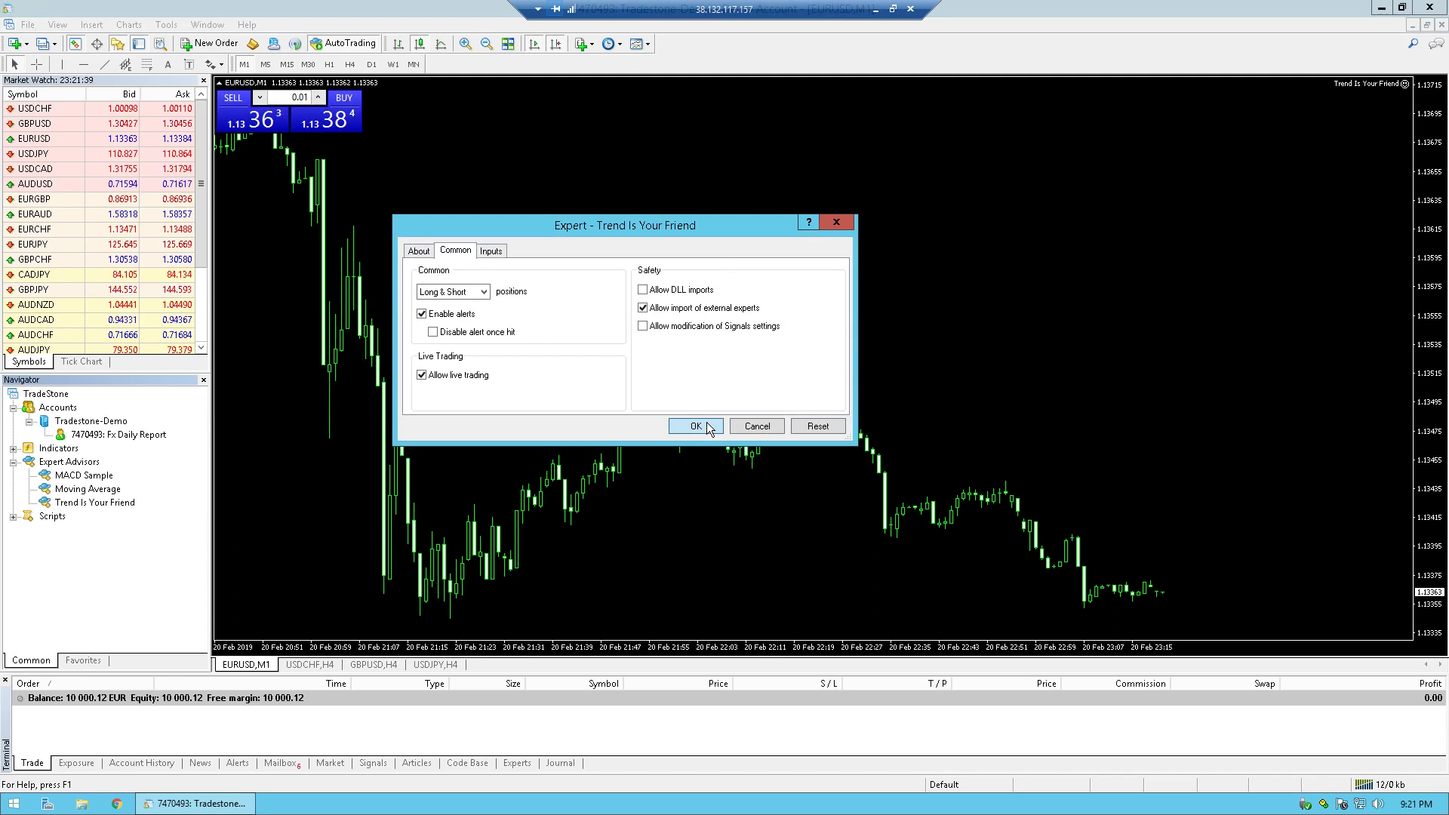
pyautogui.click(696, 427)
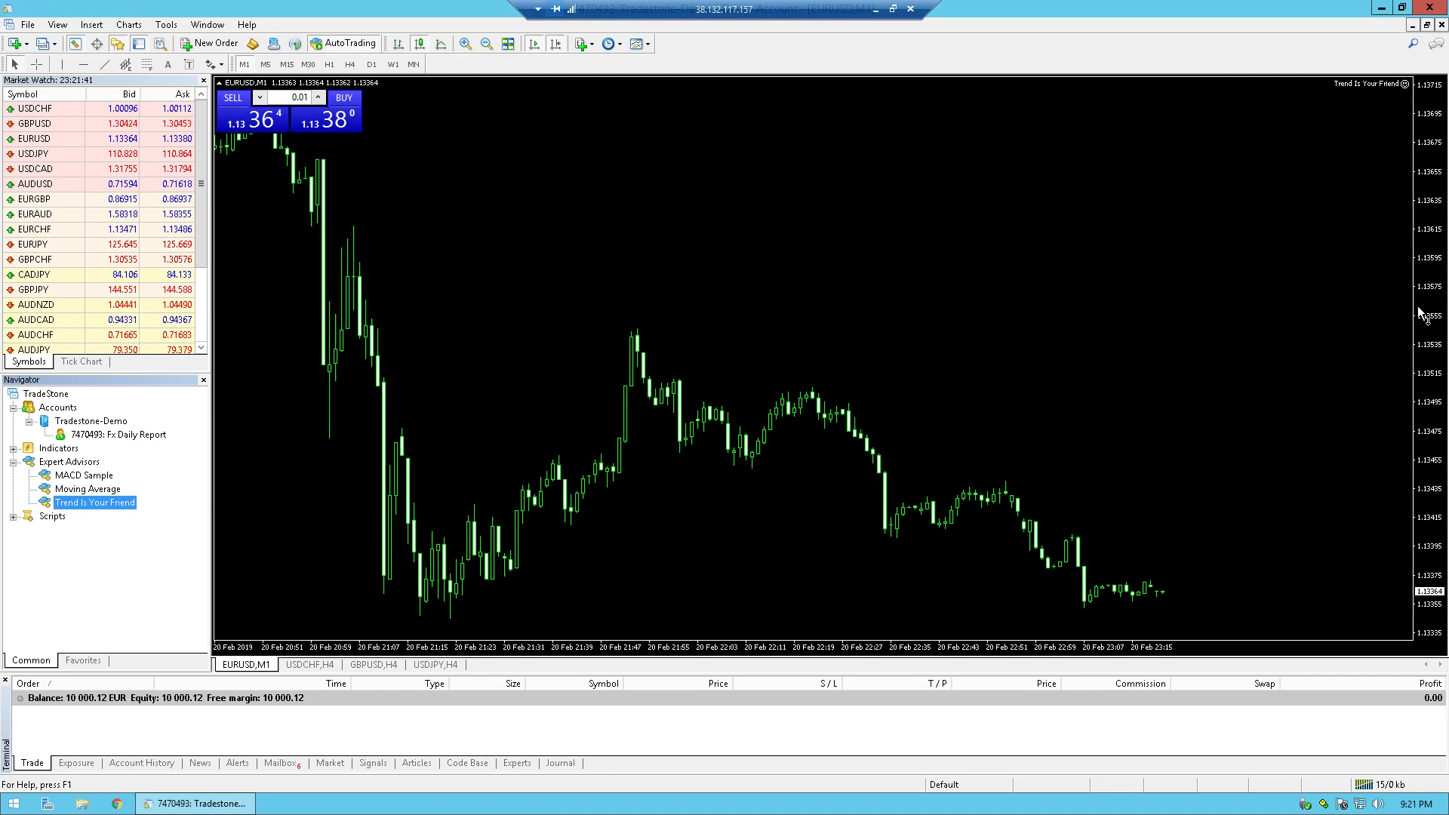
pyautogui.click(1403, 83)
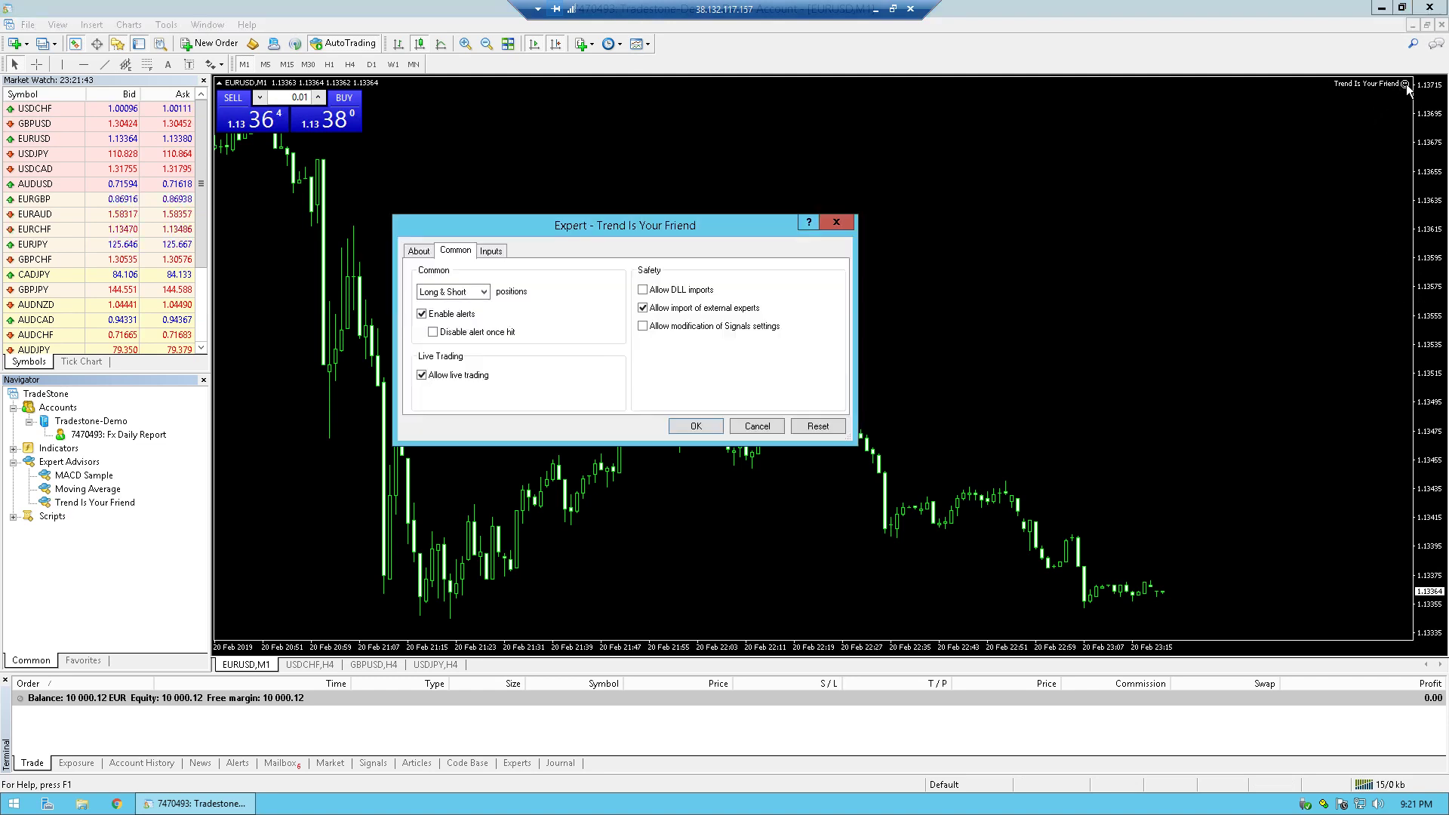
# - Close the expert settings dialog and disconnect from the remote session, confirming the warning
pyautogui.click(837, 223)
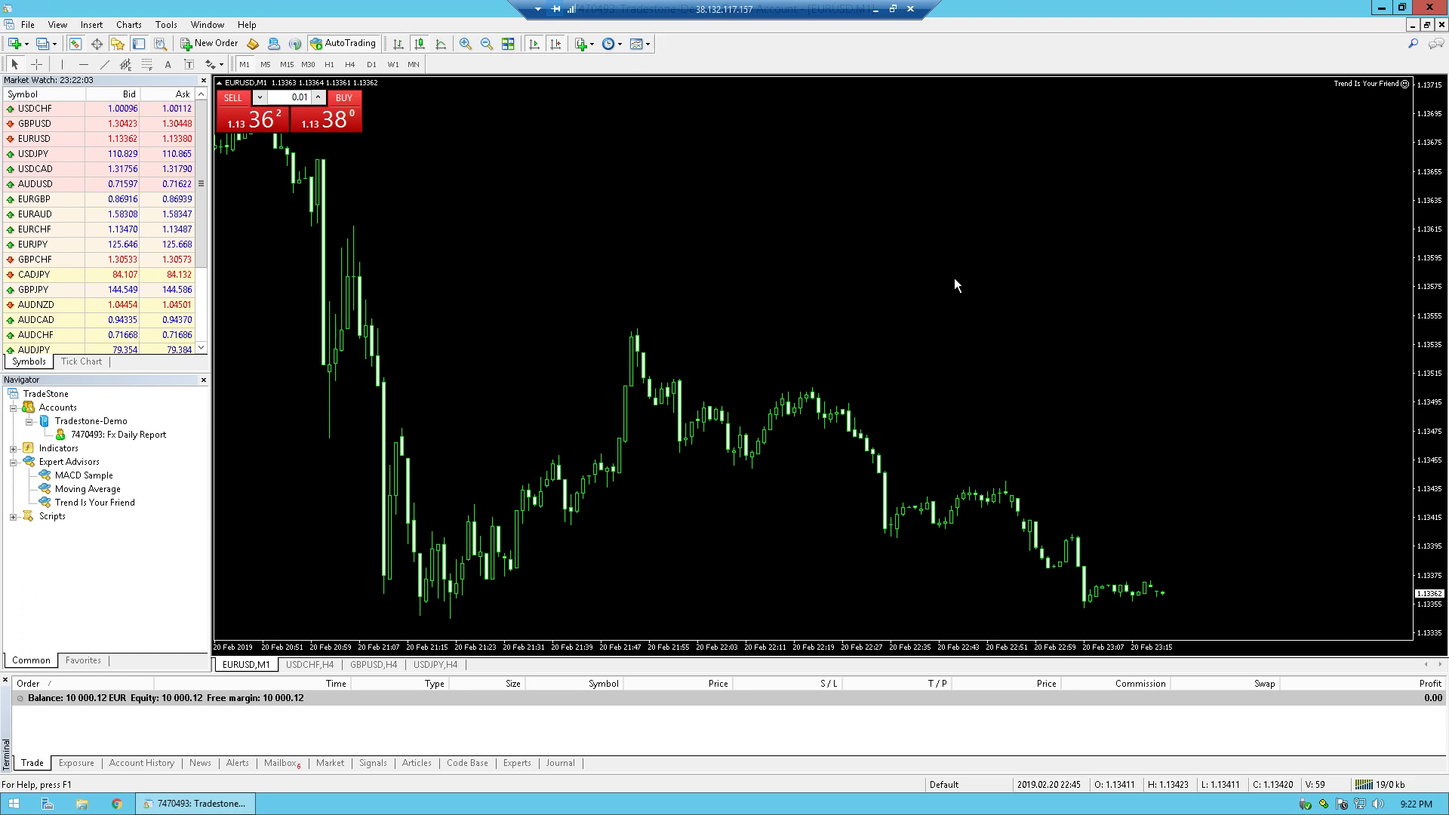
pyautogui.click(911, 9)
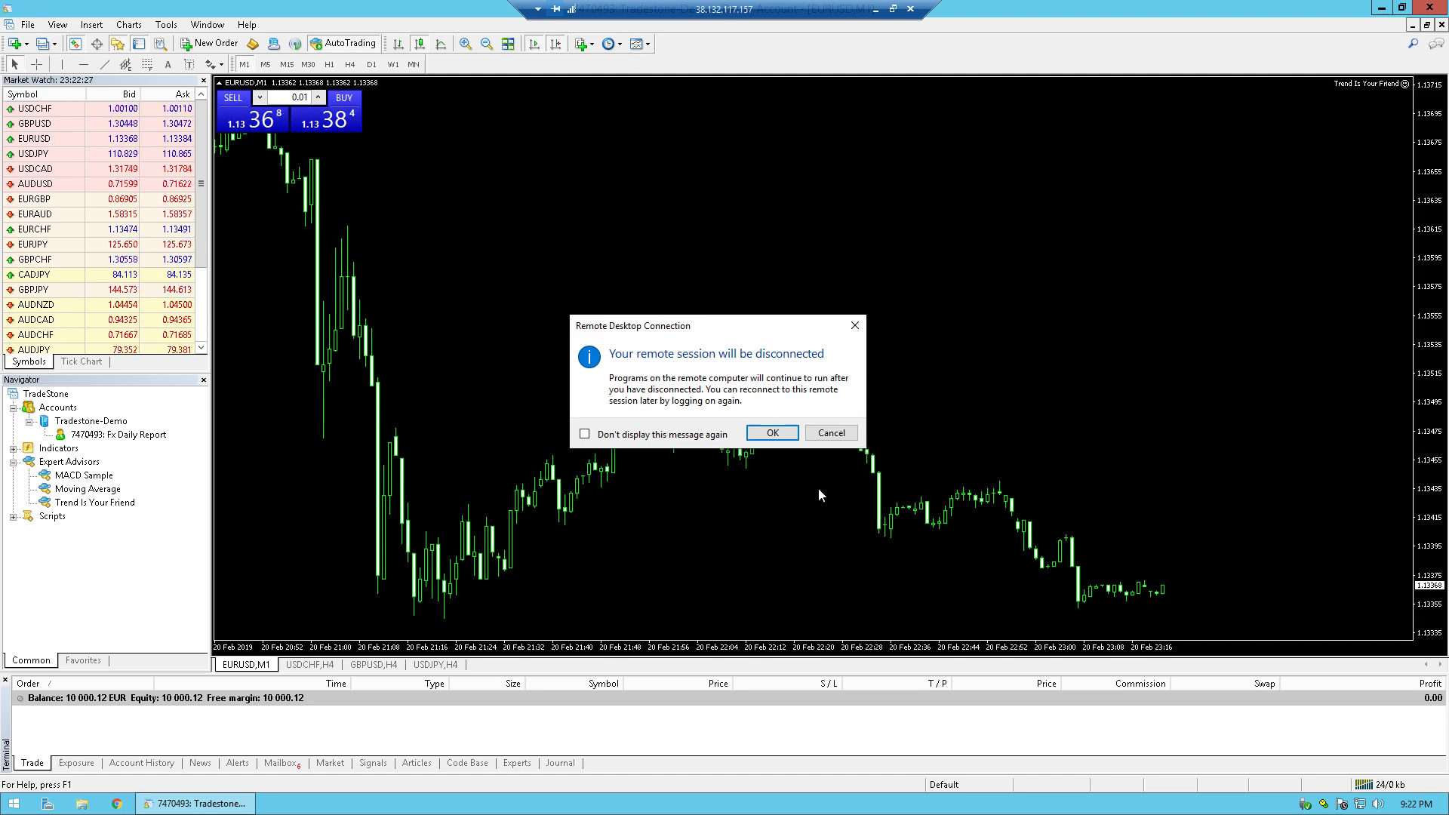
pyautogui.click(794, 438)
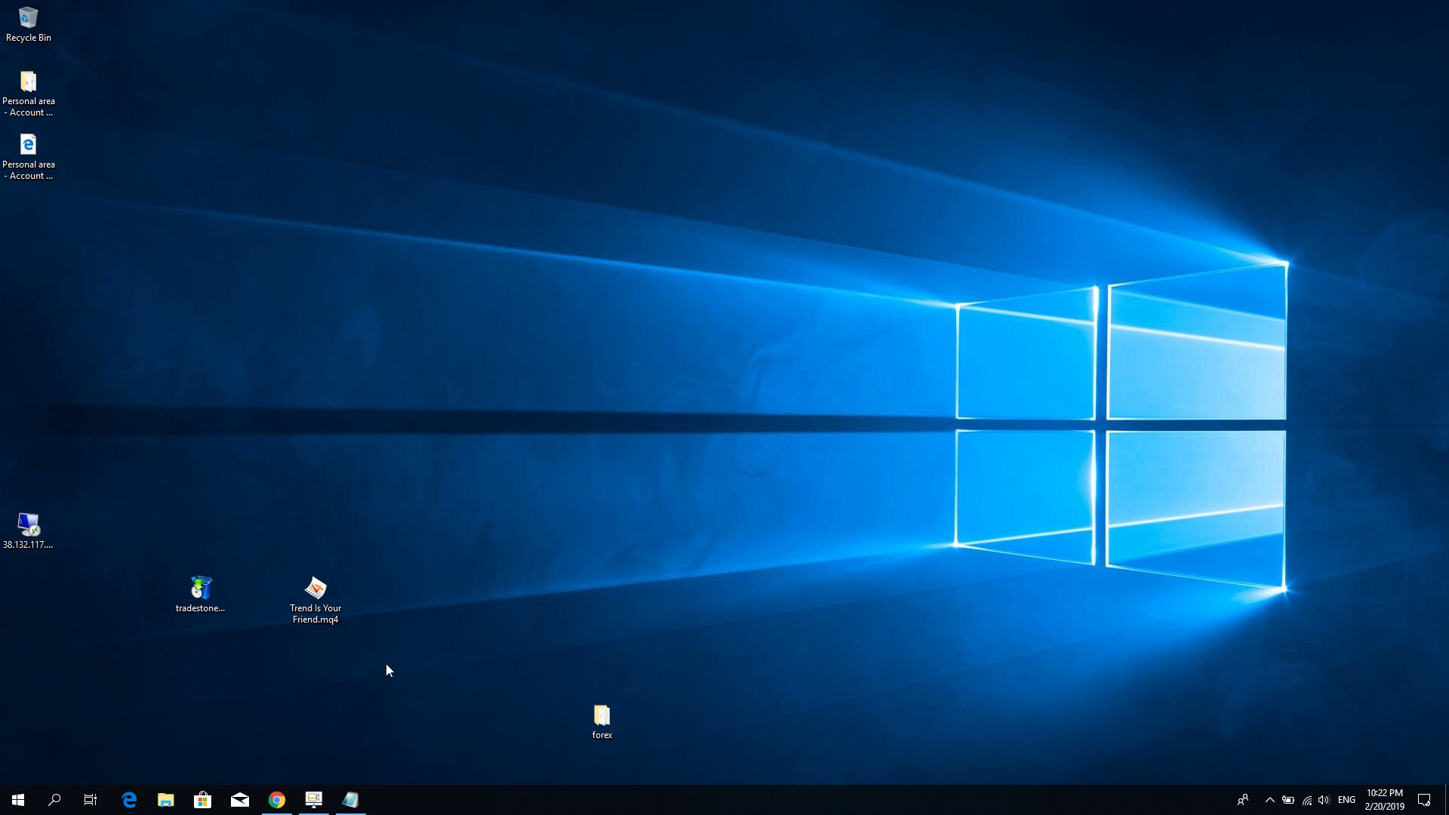
# - Relaunch Remote Desktop Connection and reconnect to the VPS, accepting the certificate warning
pyautogui.click(54, 805)
pyautogui.write('rem')
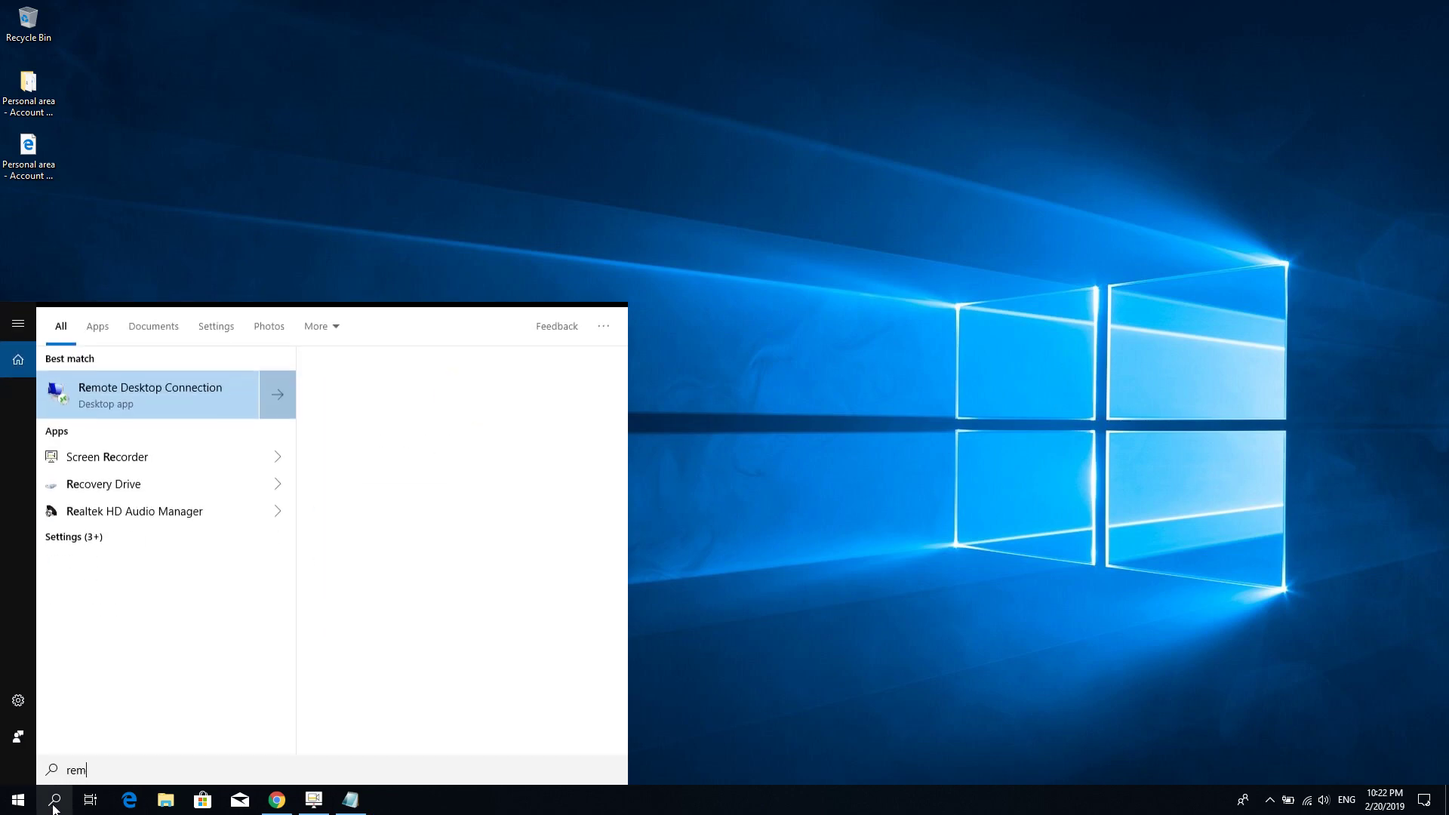
pyautogui.write('ote')
pyautogui.click(182, 392)
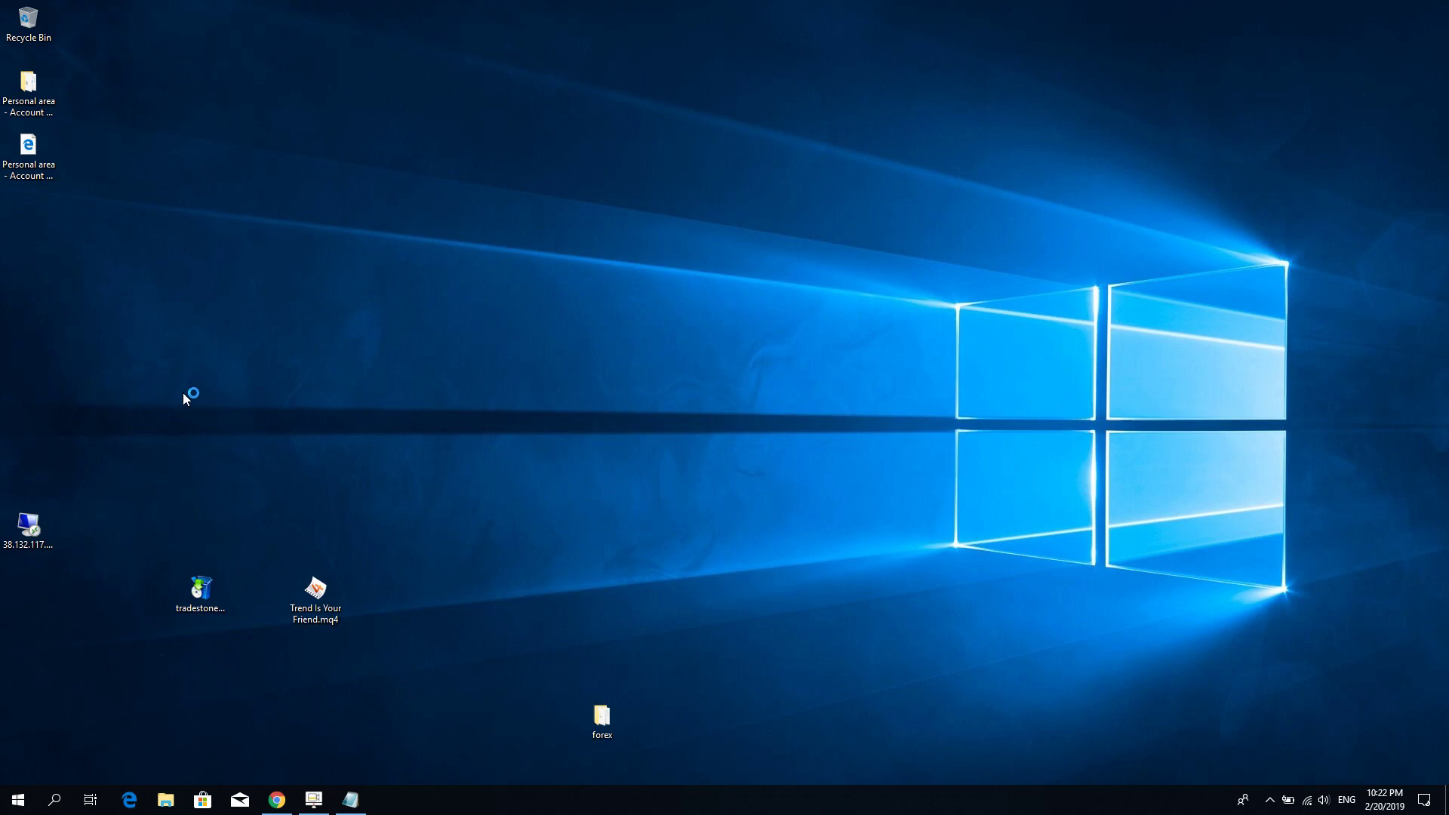
pyautogui.click(781, 323)
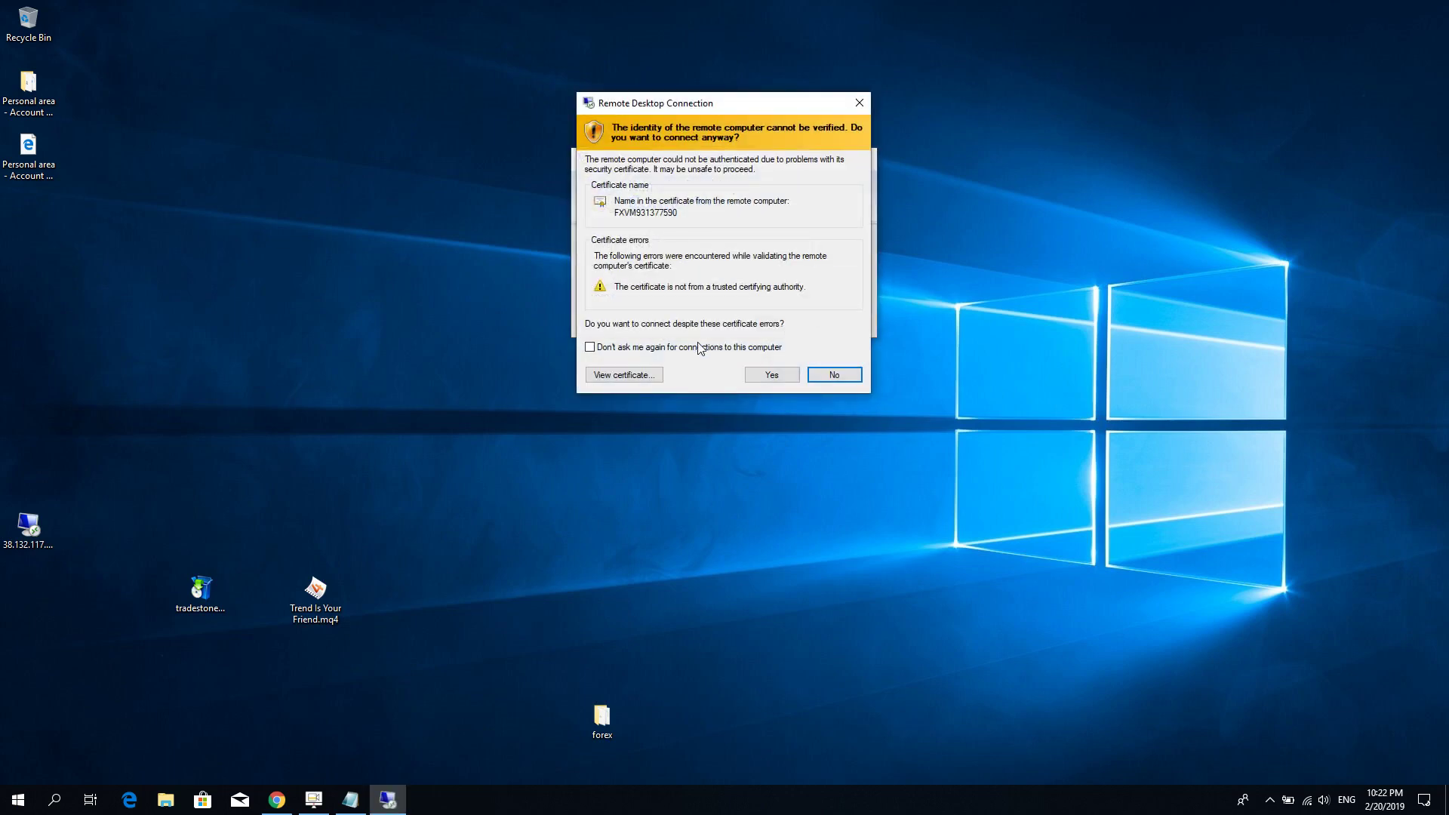
pyautogui.click(759, 375)
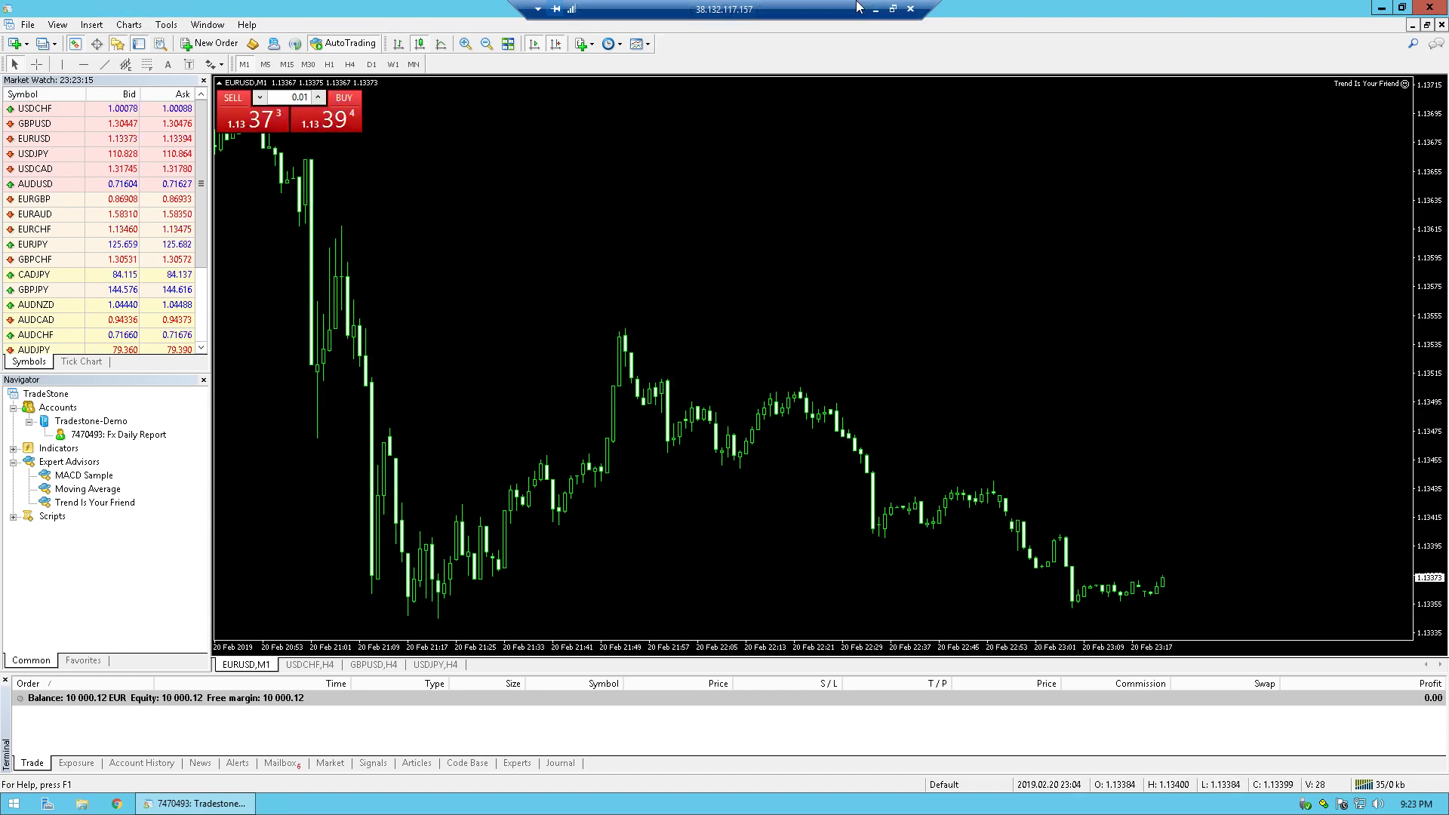
# - Close the remote desktop connection and confirm the disconnect, leaving MetaTrader 4 running on the VPS
pyautogui.click(911, 8)
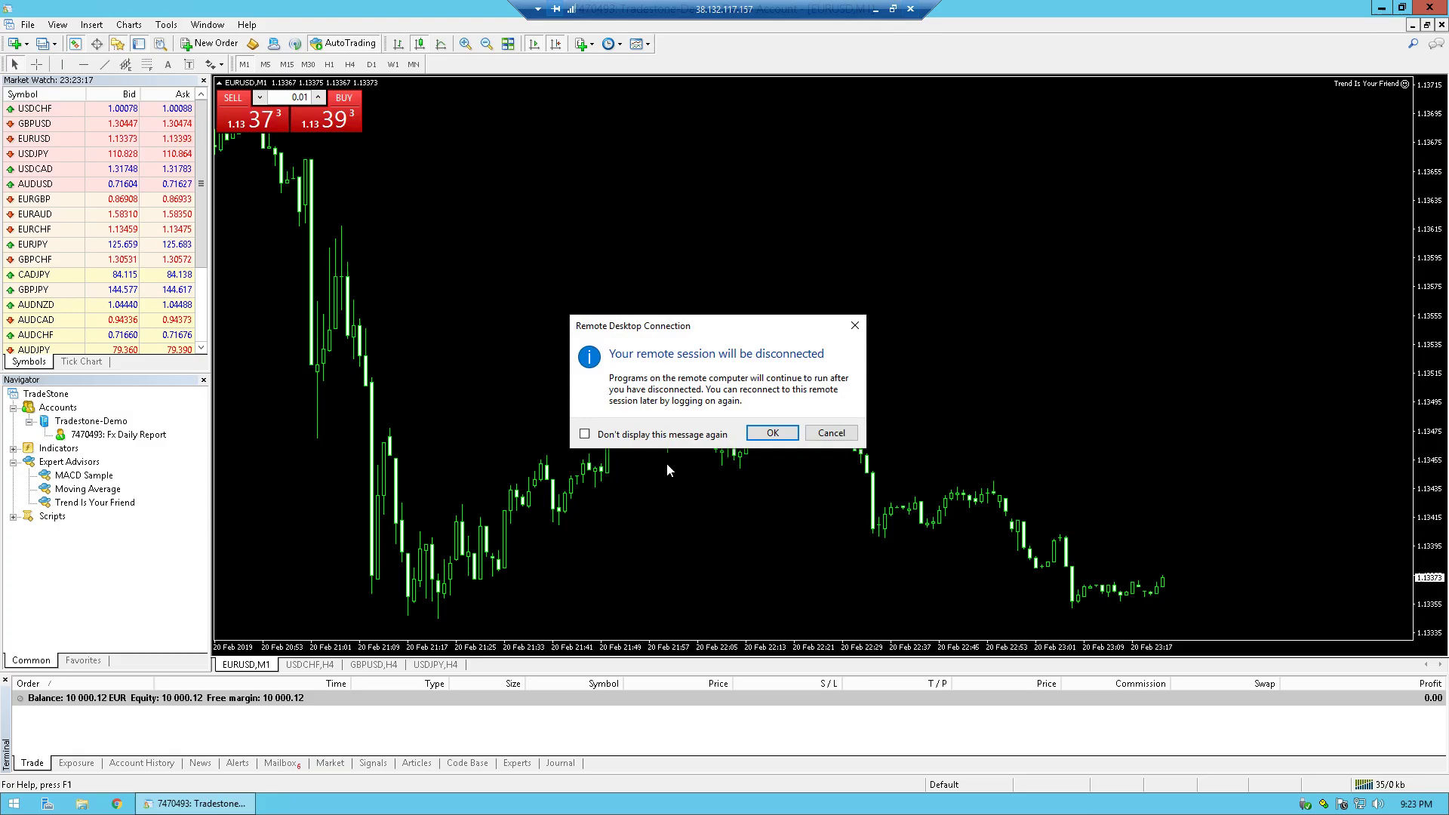
pyautogui.click(767, 437)
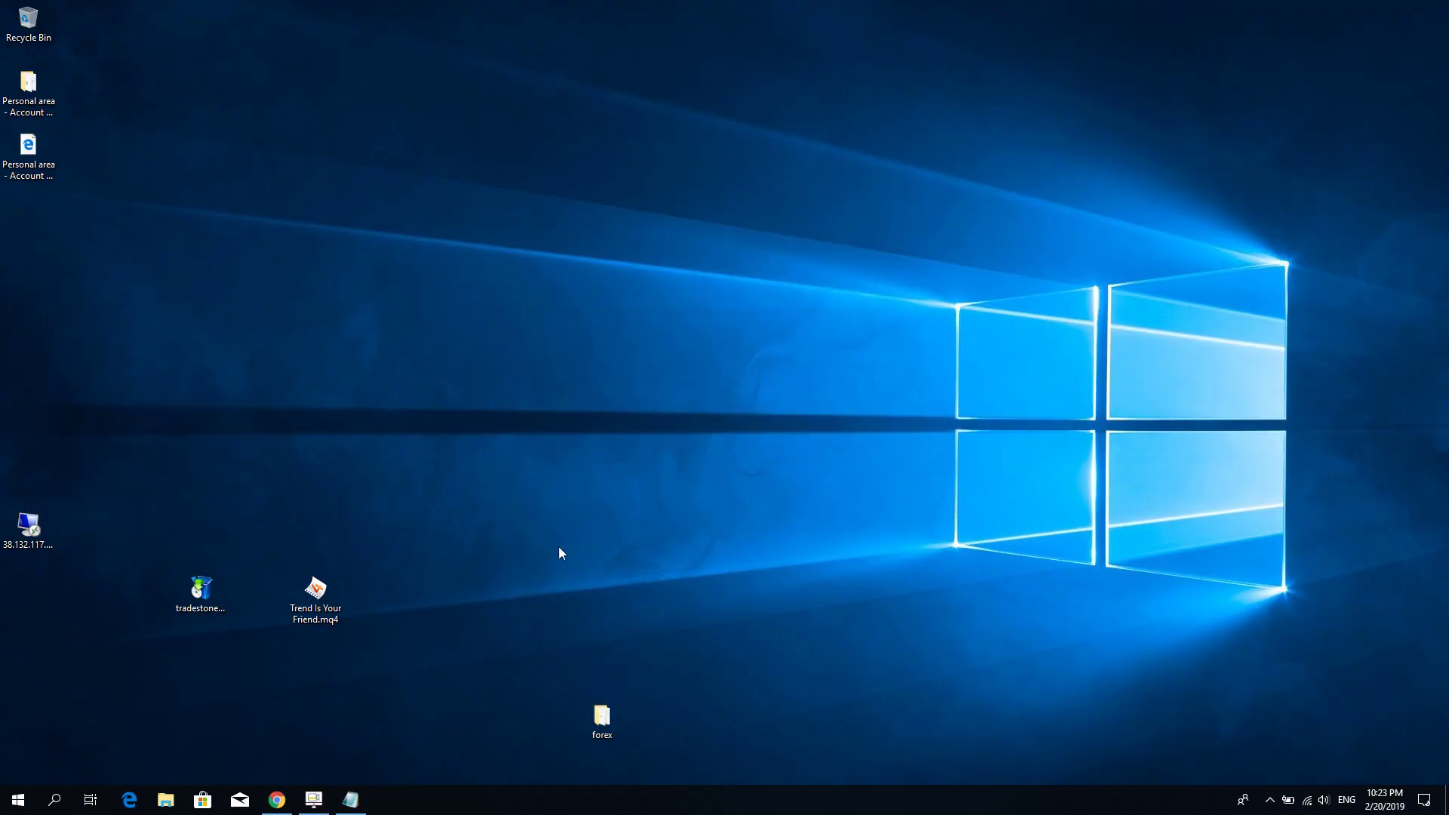
# - Bring Chrome forward and scroll through the fxdailyreport guide on installing Expert Advisors in MetaTrader 4
pyautogui.click(277, 800)
pyautogui.scroll(2, 489, 484)
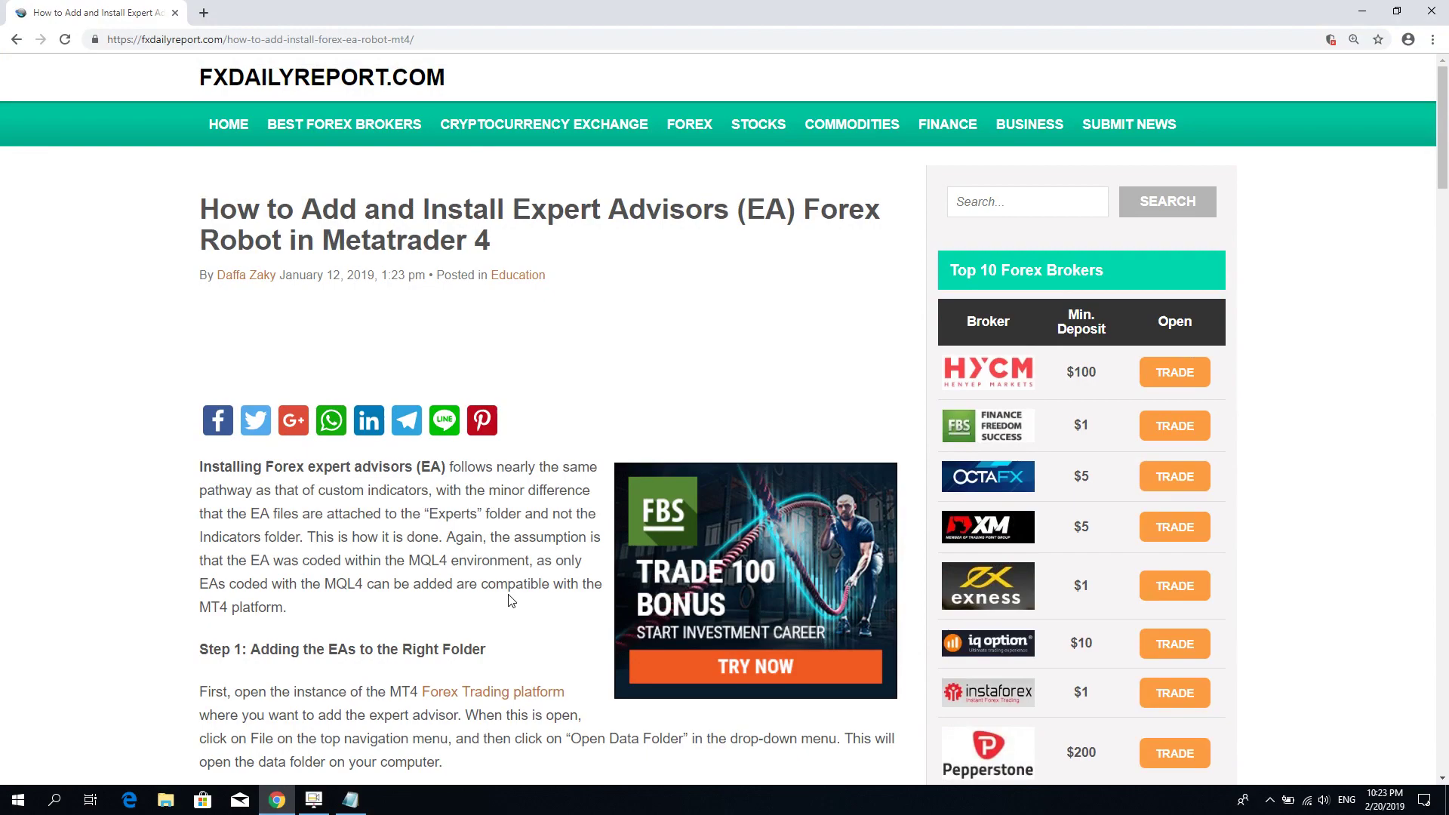
pyautogui.scroll(-5, 509, 600)
pyautogui.scroll(-6, 510, 600)
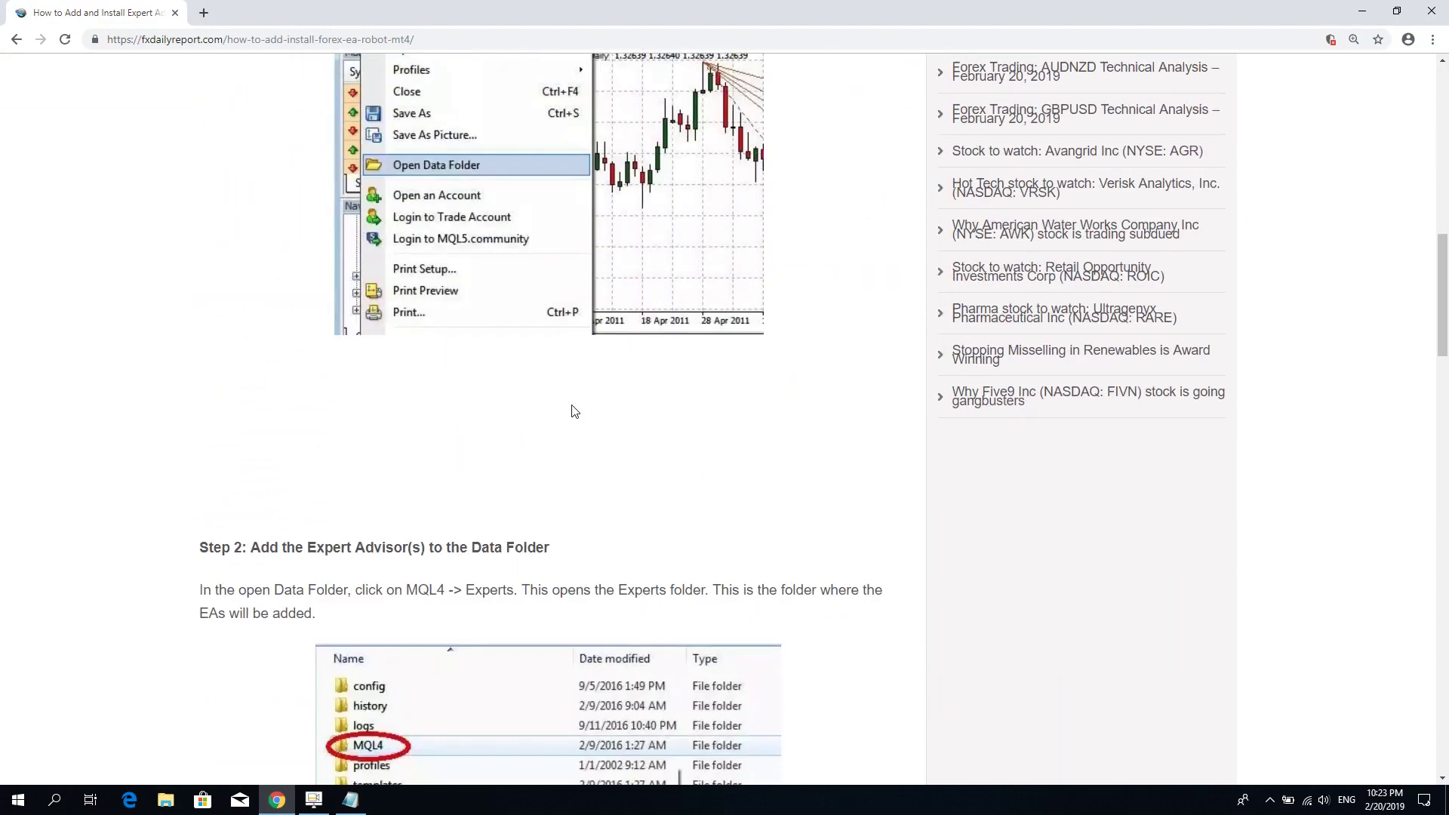
pyautogui.scroll(-6, 573, 411)
pyautogui.scroll(20, 573, 411)
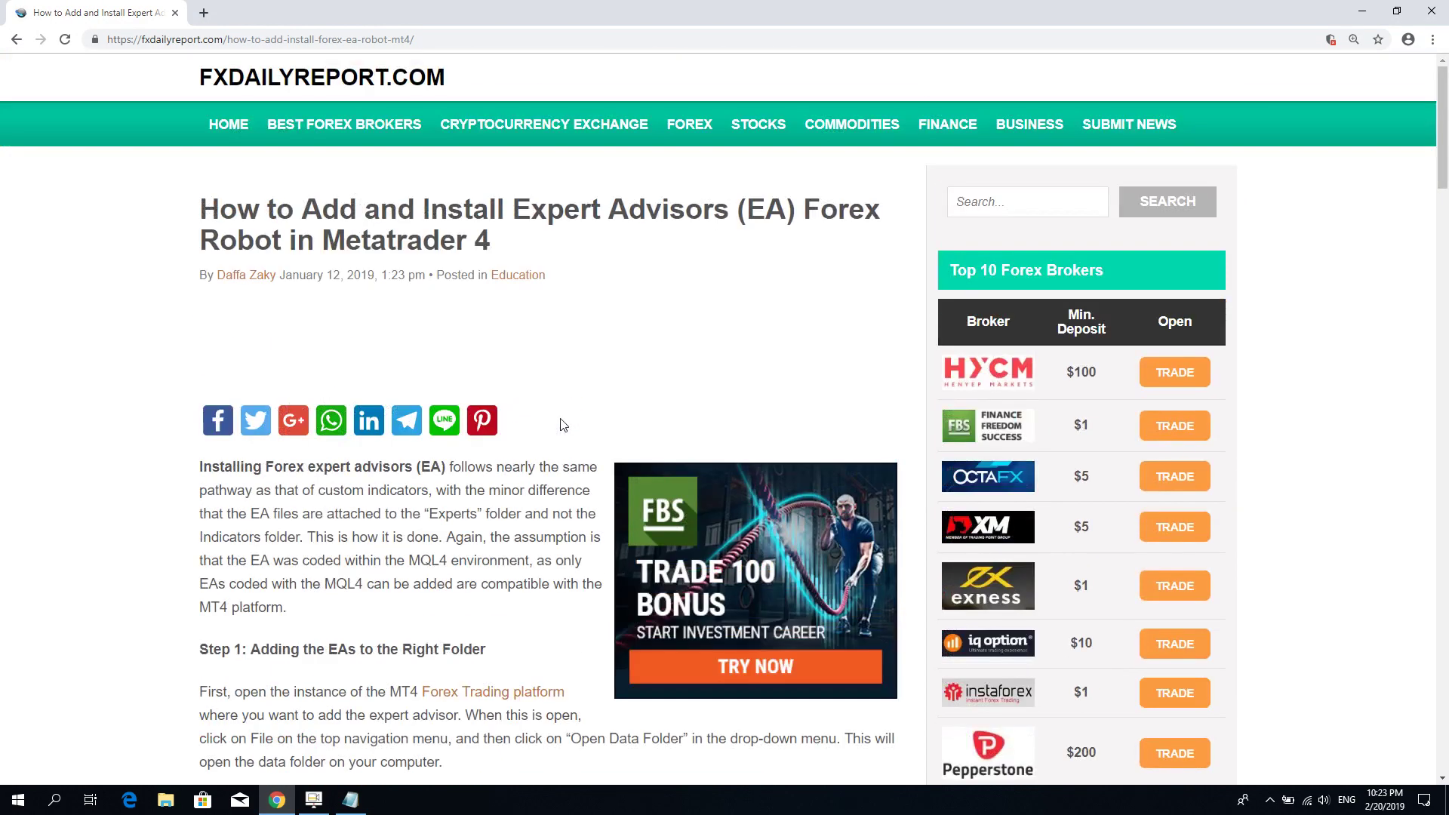